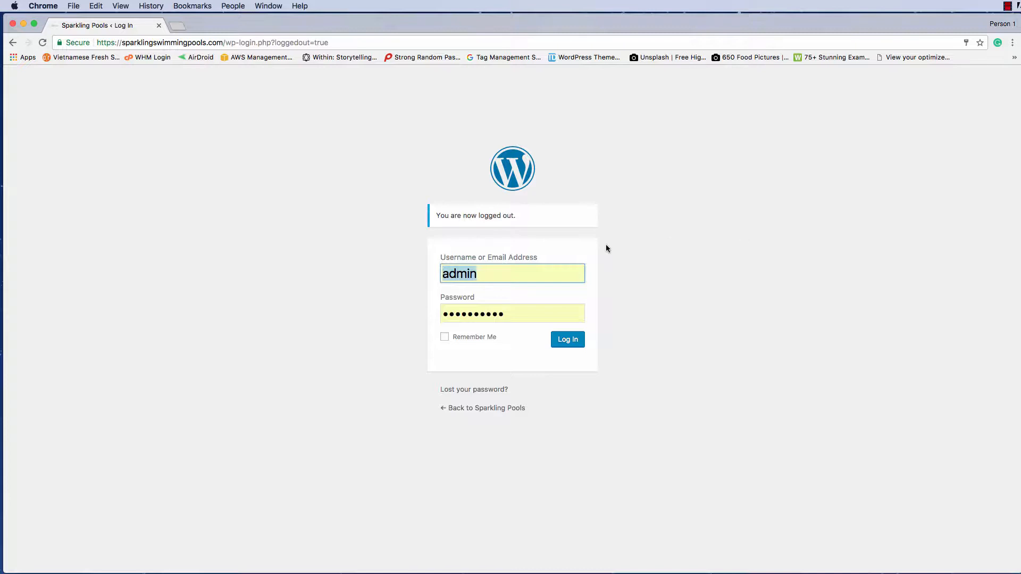
Step: Log in to the WordPress site with the saved credentials and open the ABOUT US page for editing
click(568, 340)
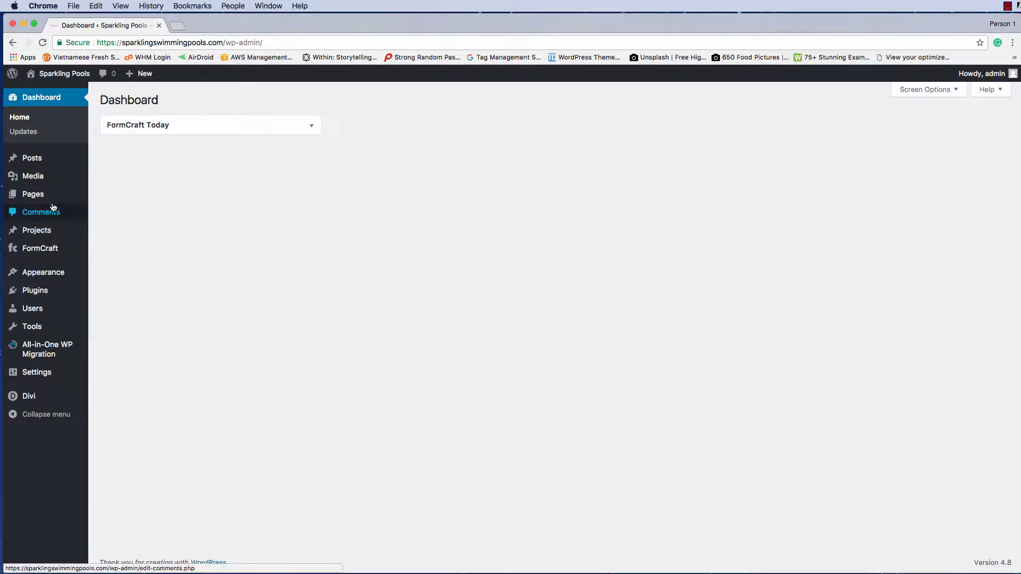
mouse_move(37, 198)
click(107, 197)
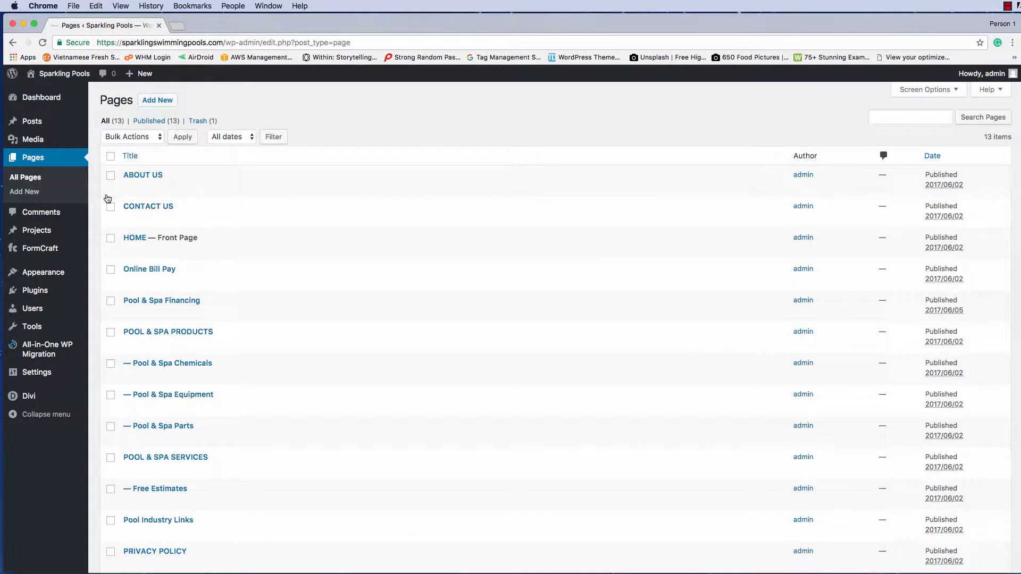
mouse_move(118, 190)
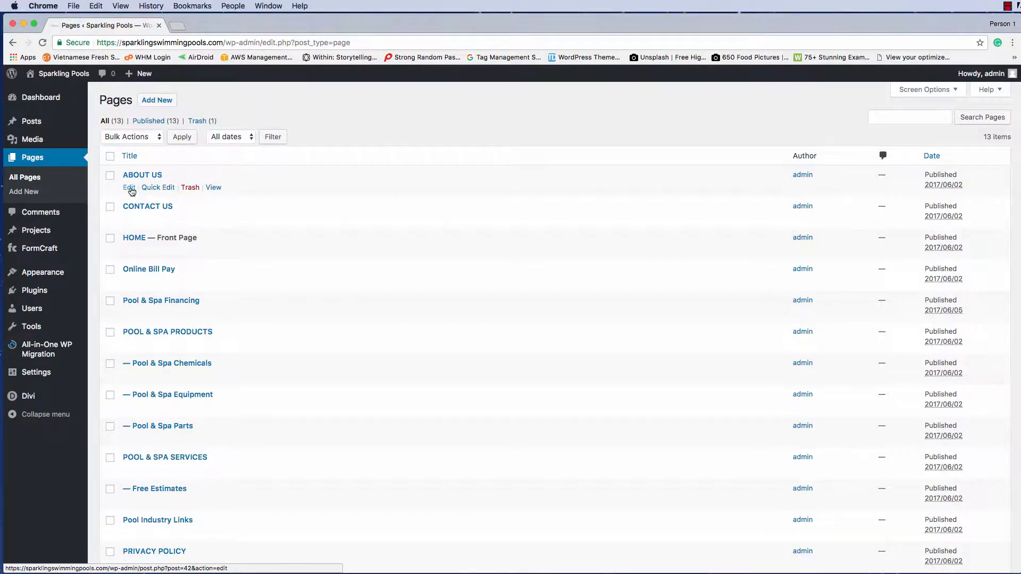
click(130, 189)
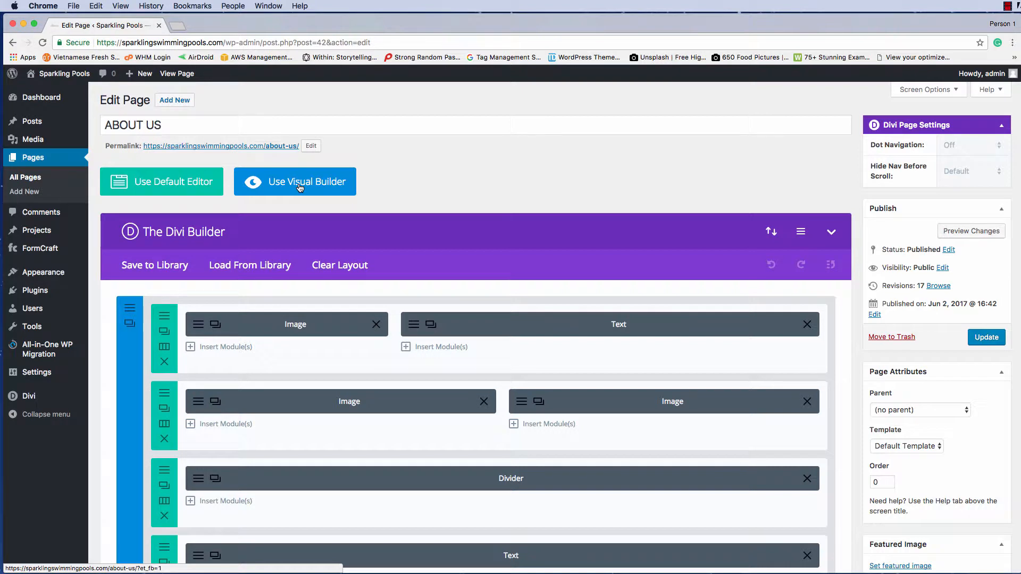
Step: Open the ABOUT US page in the Visual Builder and review its content down to the testimonial
scroll(300, 279, down, 5)
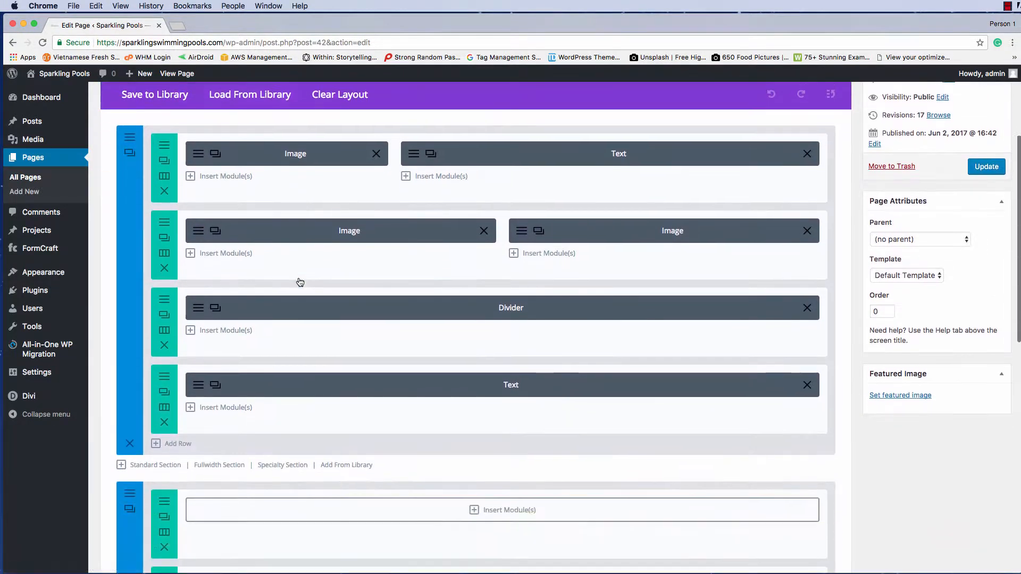
scroll(301, 282, down, 1)
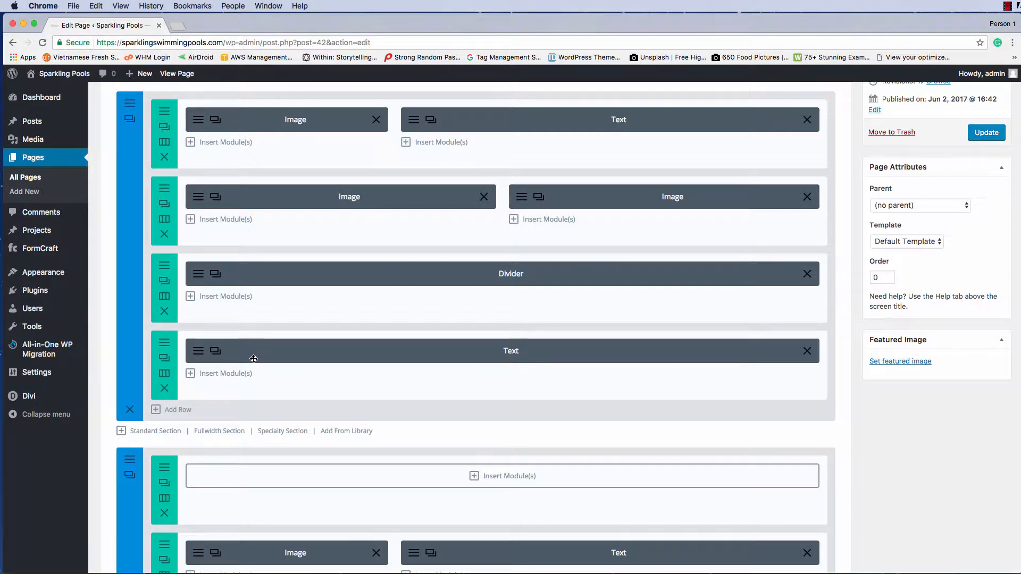
scroll(253, 357, up, 5)
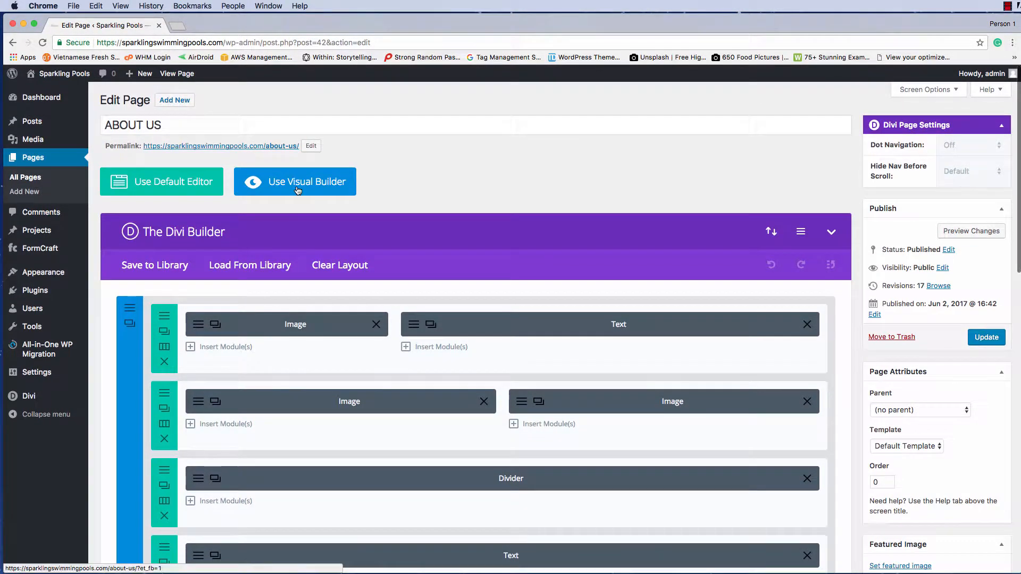
click(298, 187)
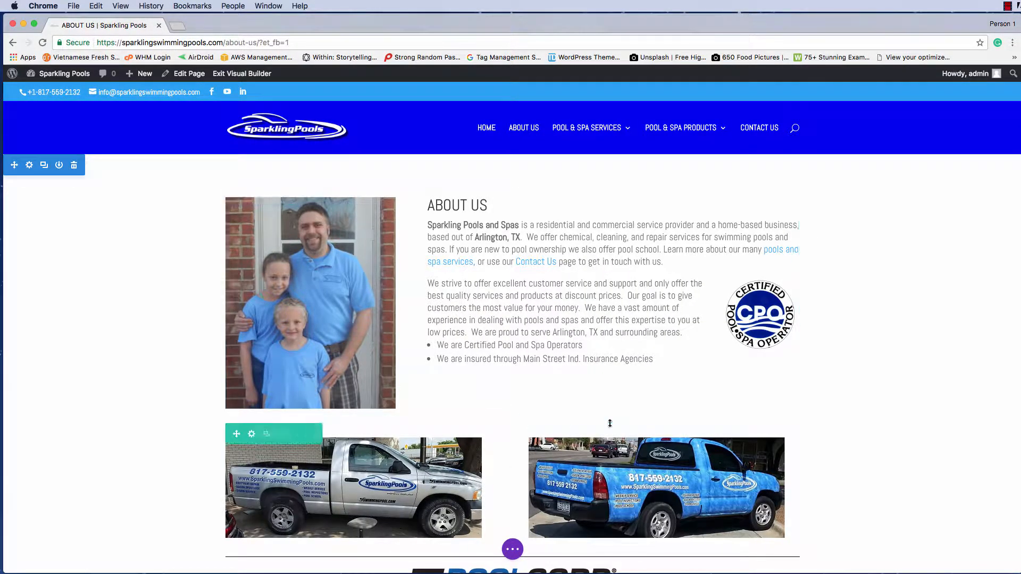
scroll(713, 405, down, 8)
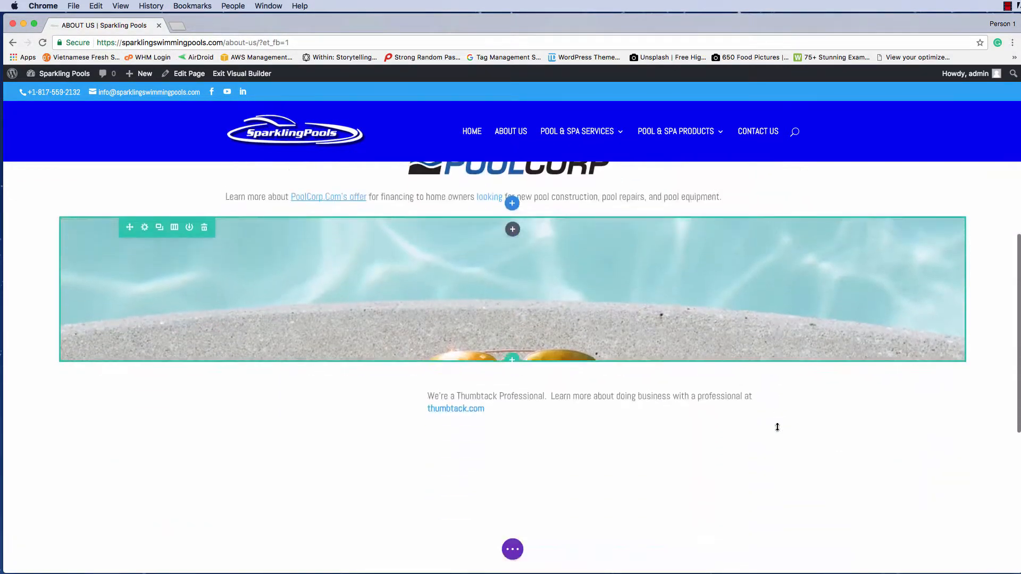
scroll(778, 427, down, 5)
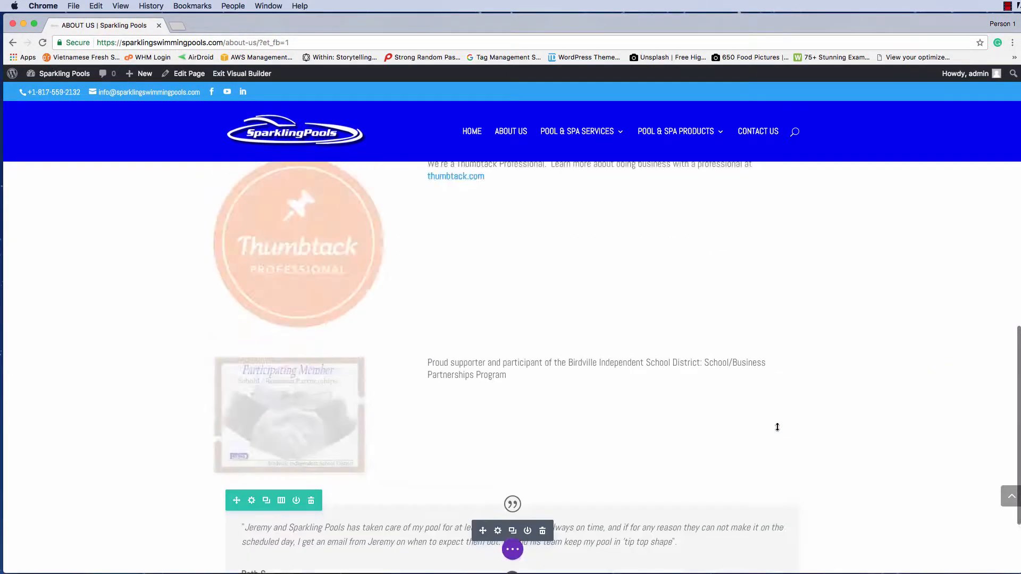
scroll(777, 428, up, 8)
scroll(778, 428, down, 9)
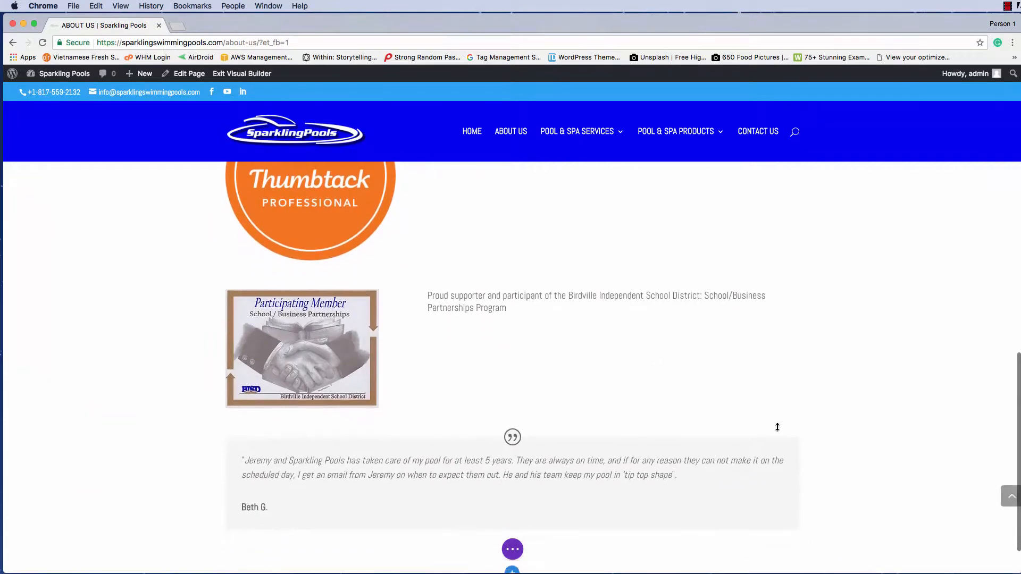
scroll(777, 427, up, 12)
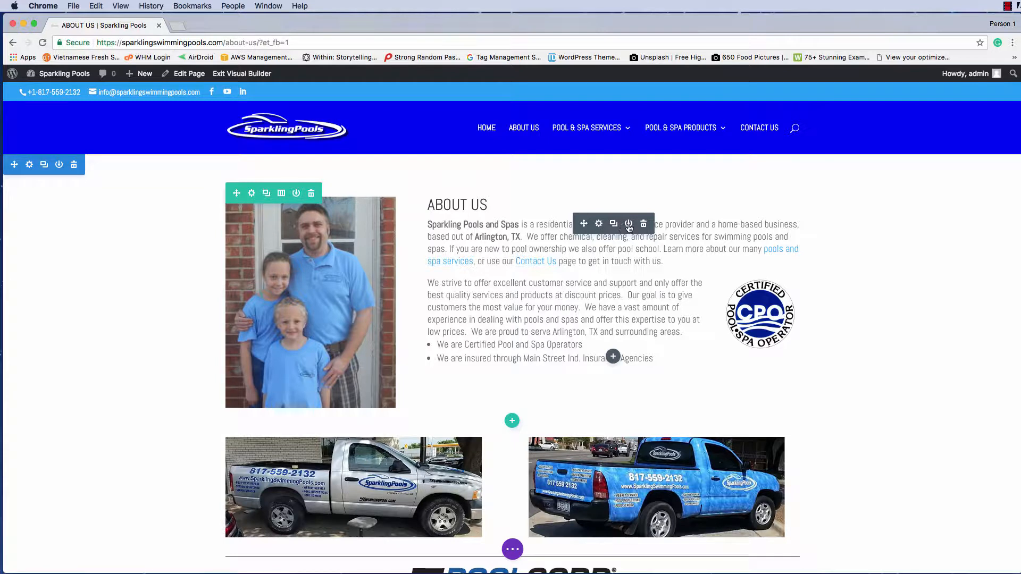
Step: Move the ABOUT US text module into the truck photos' row and return it to its original column
scroll(599, 228, down, 1)
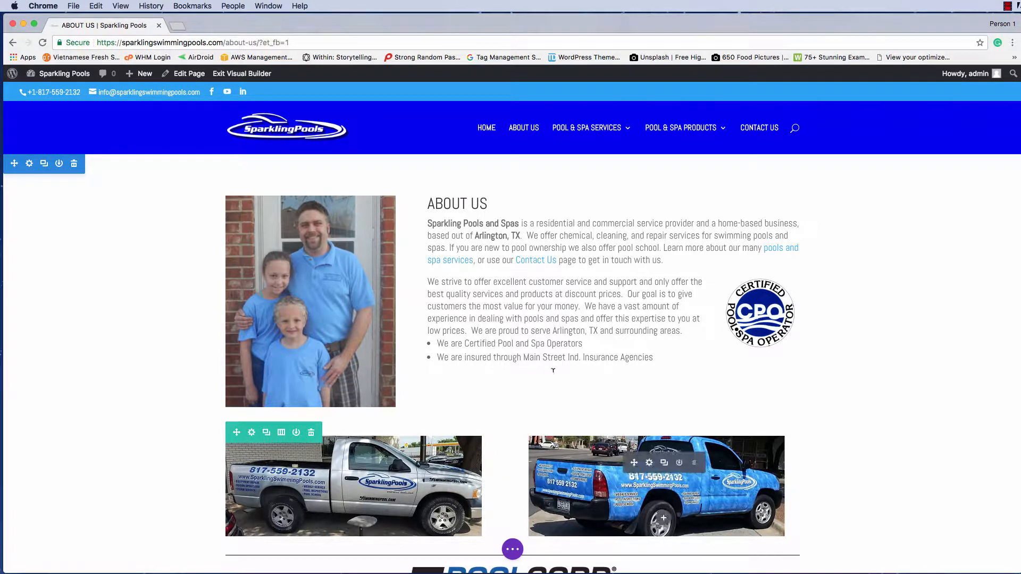
drag(583, 222, 567, 168)
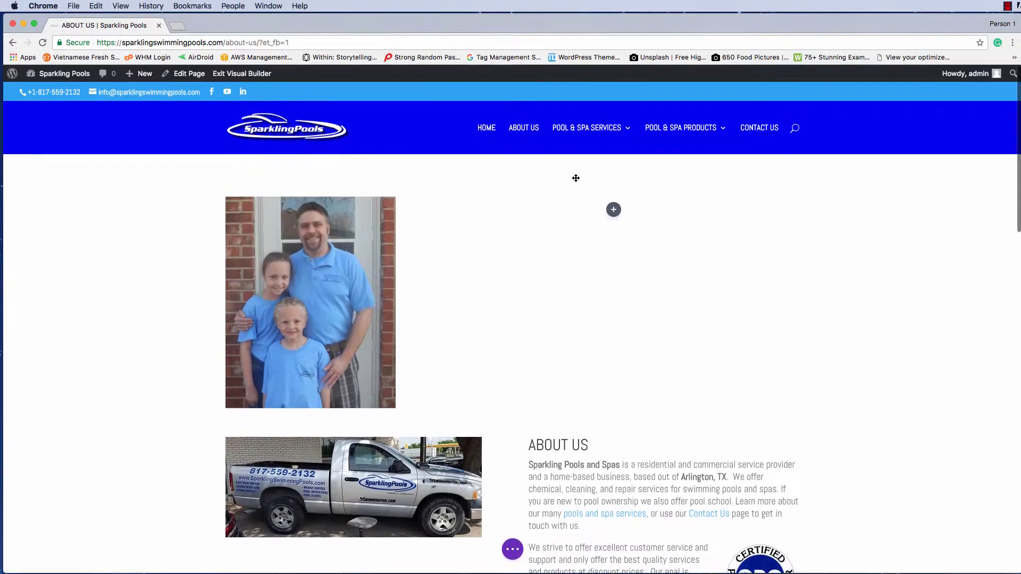
drag(635, 465, 579, 248)
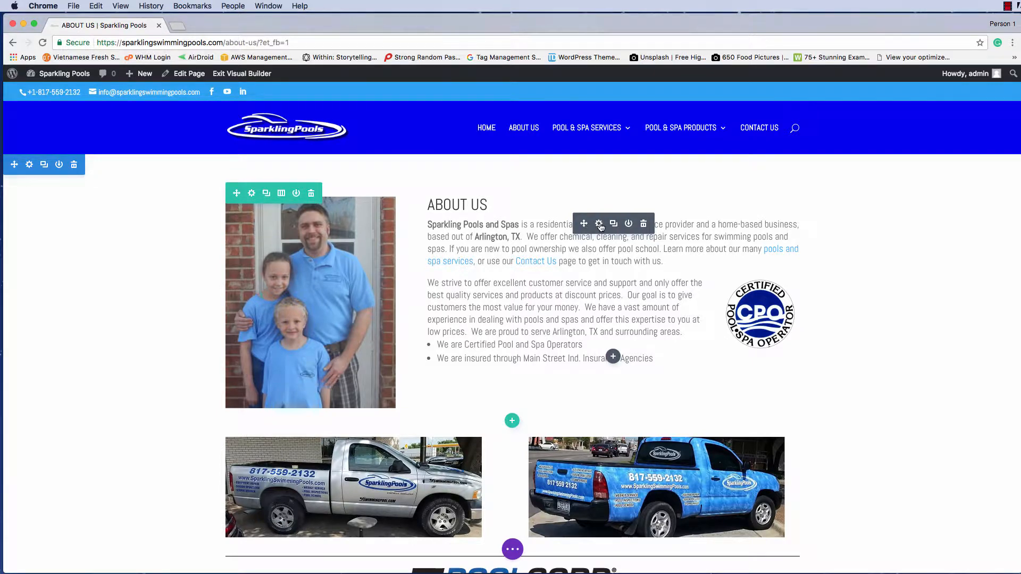
Step: Open the settings of the ABOUT US text module and enlarge the settings window to show the full content
click(600, 224)
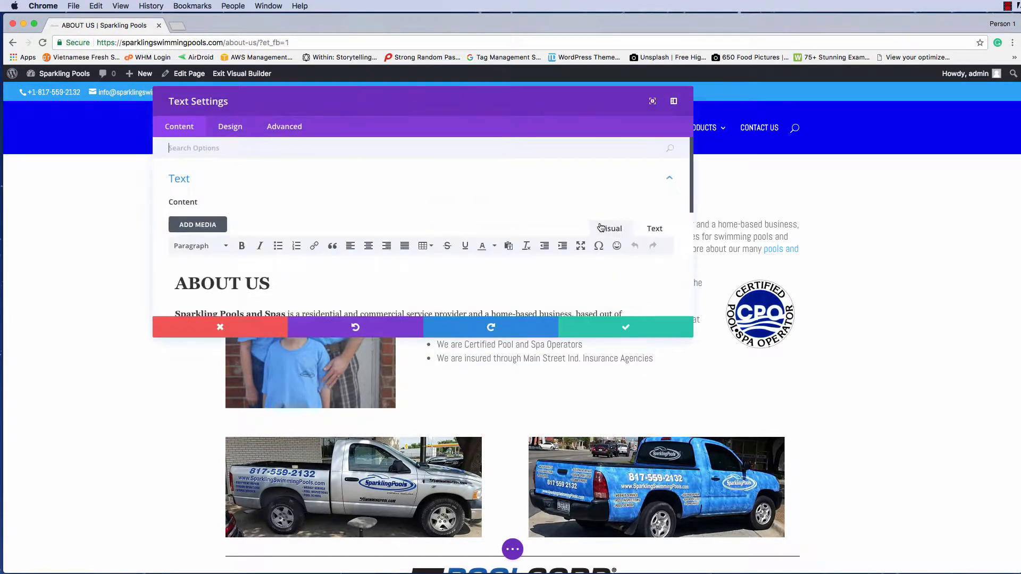
scroll(691, 337, down, 2)
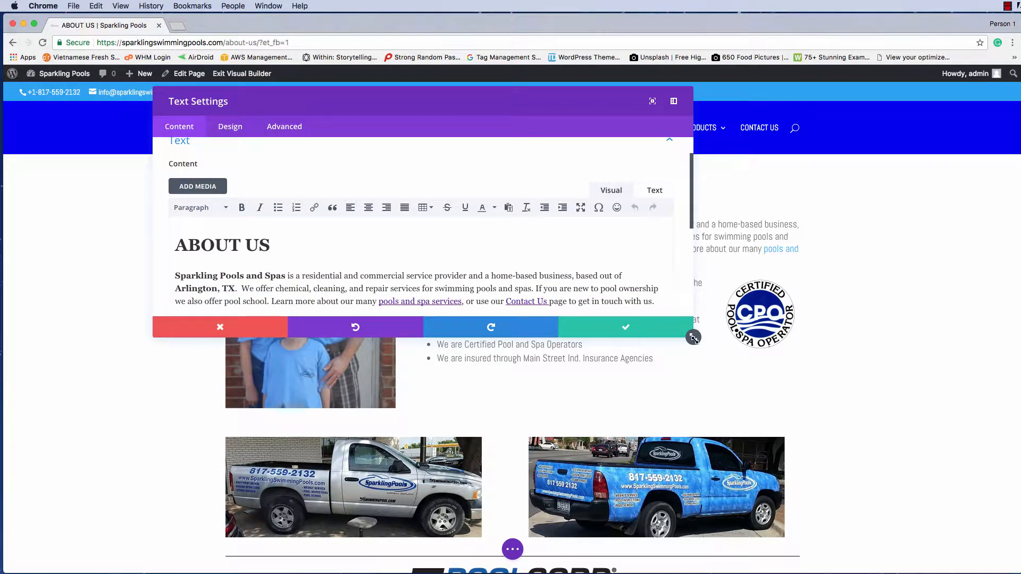
drag(694, 339, 967, 548)
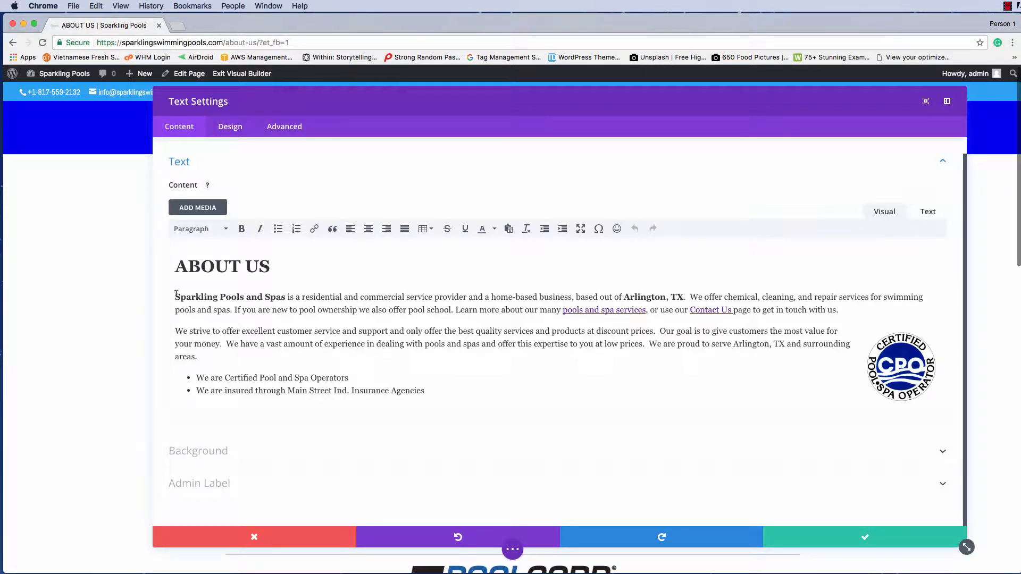
Step: Color the words "Sparkling Pools and Spas" in the first paragraph orange
drag(176, 295, 286, 296)
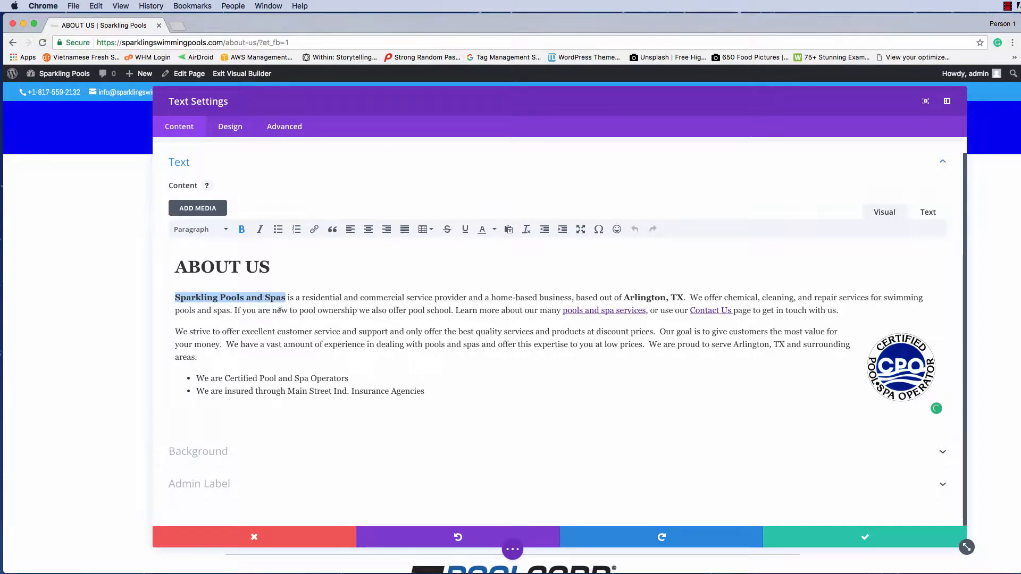
click(494, 230)
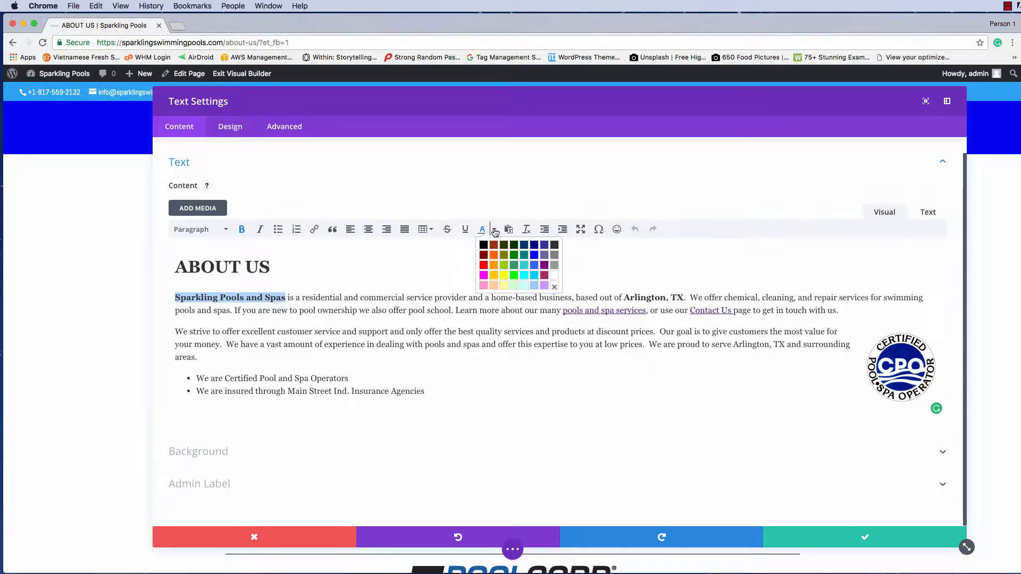
click(493, 254)
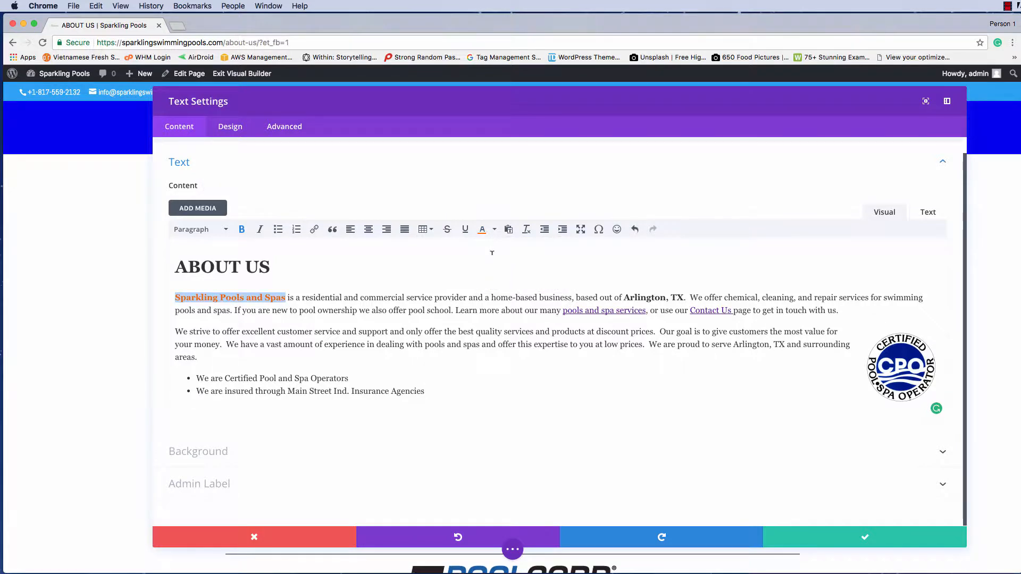
click(459, 298)
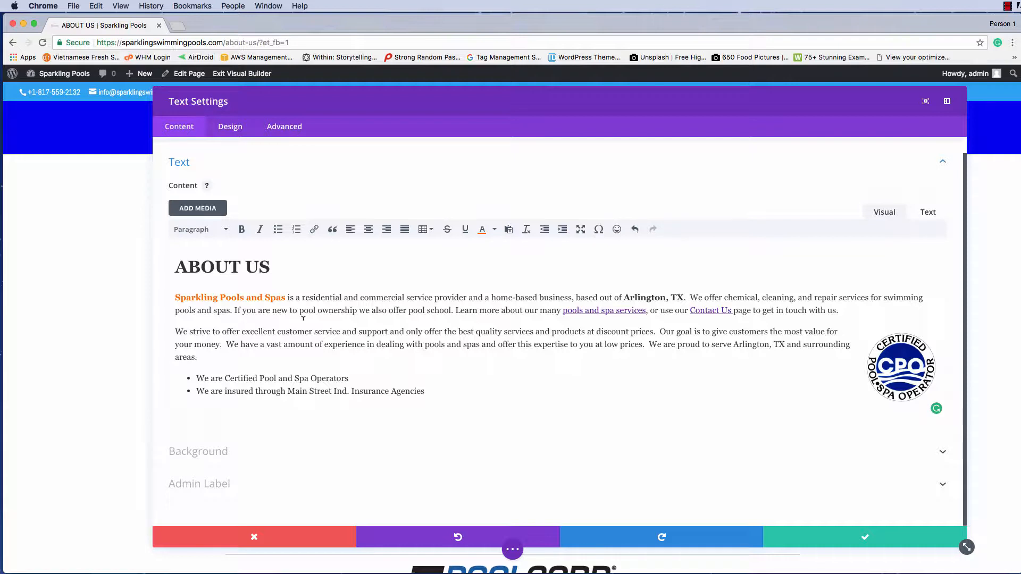
Step: Add a paragraph of filler text above the bulleted list and delete it again
click(203, 356)
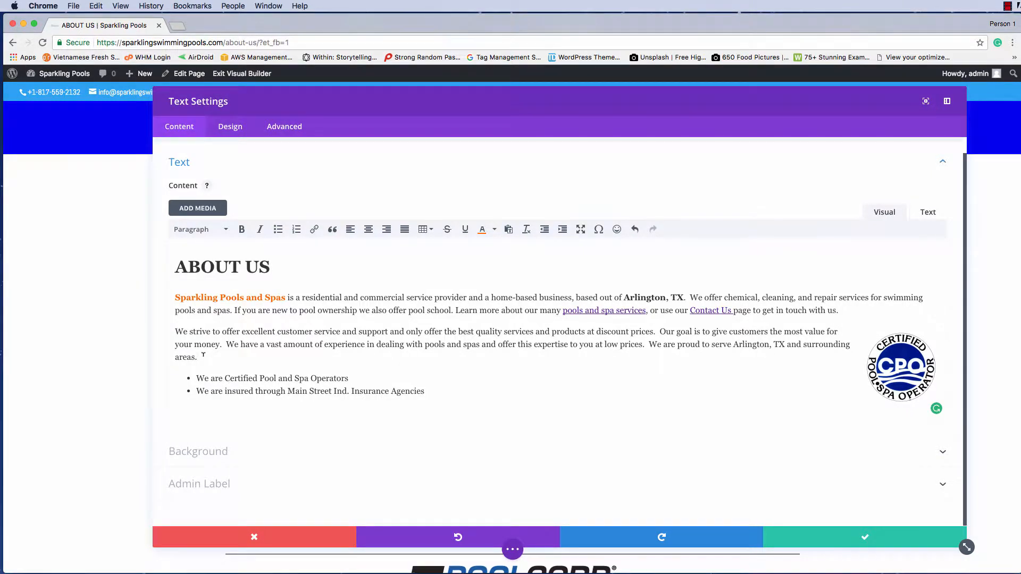
key(Return)
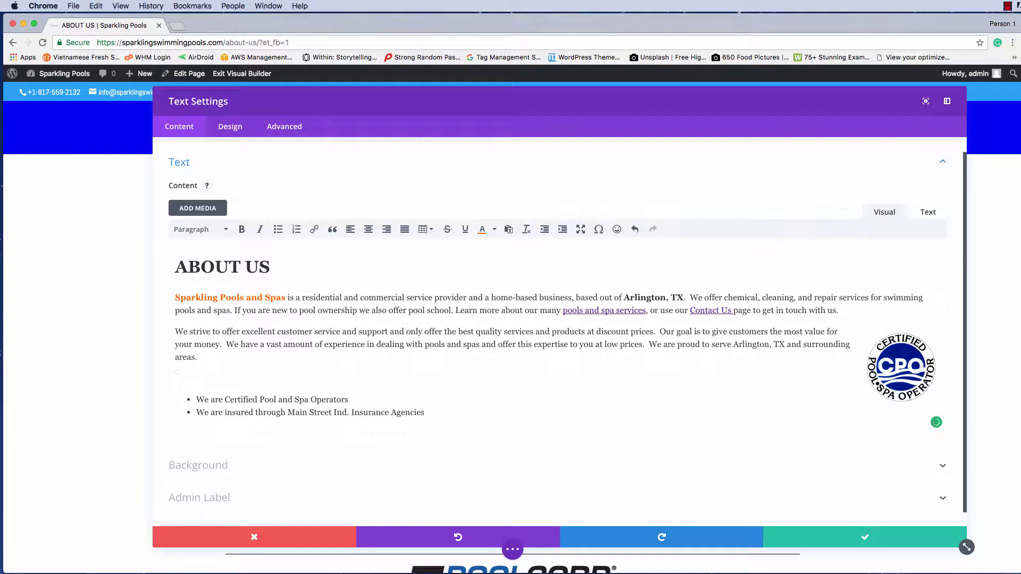
text(Apaoidnpiadnvoisdnvoiasndvoi)
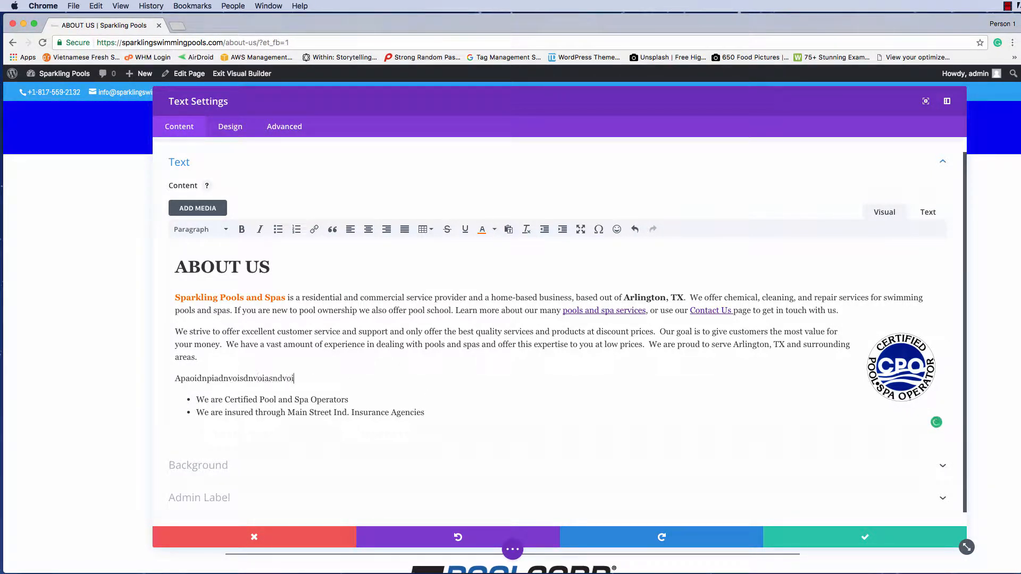
text(nasdfv asodivn asdiov asdoivn adsv)
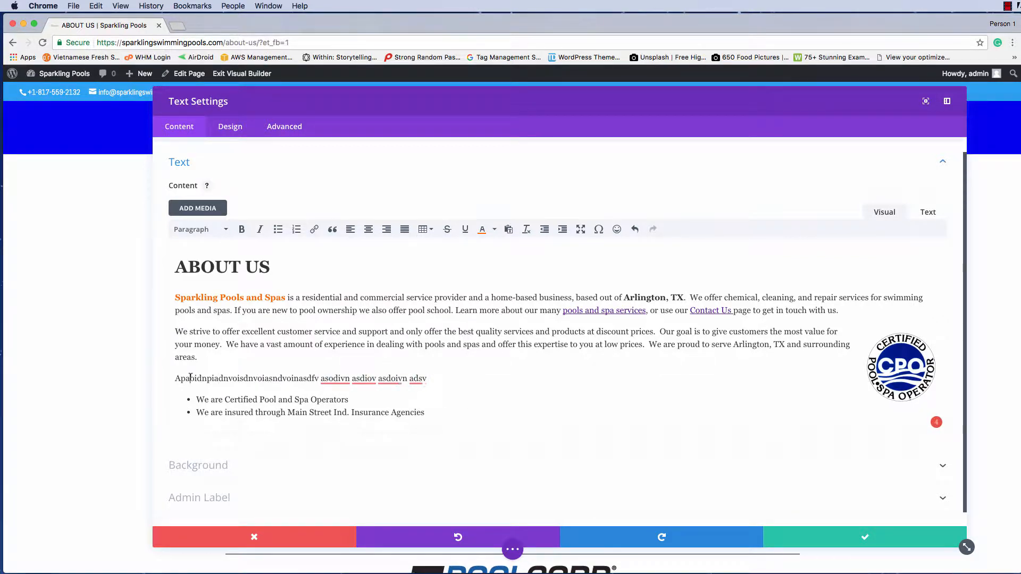
click(169, 376)
drag(170, 375, 432, 378)
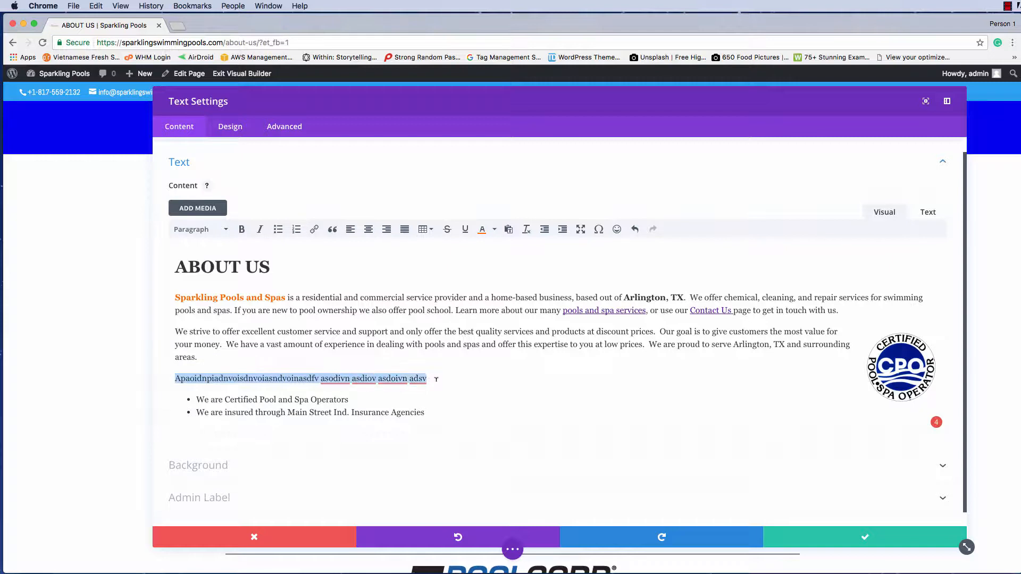
key(BackSpace)
key(BackSpace)
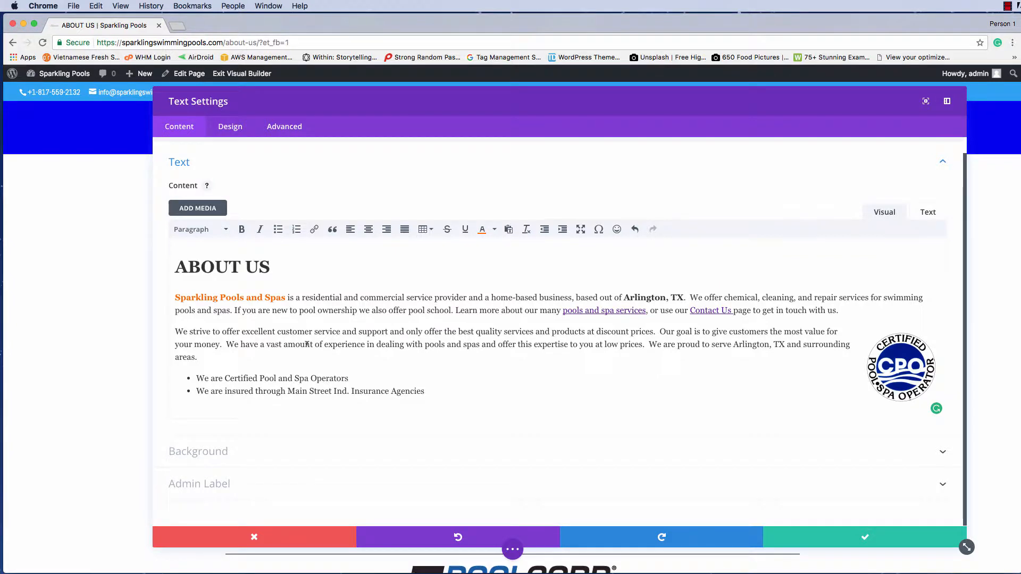
Step: Open the media uploader for the ABOUT US text's second paragraph and browse for an image file on the computer
scroll(239, 346, up, 1)
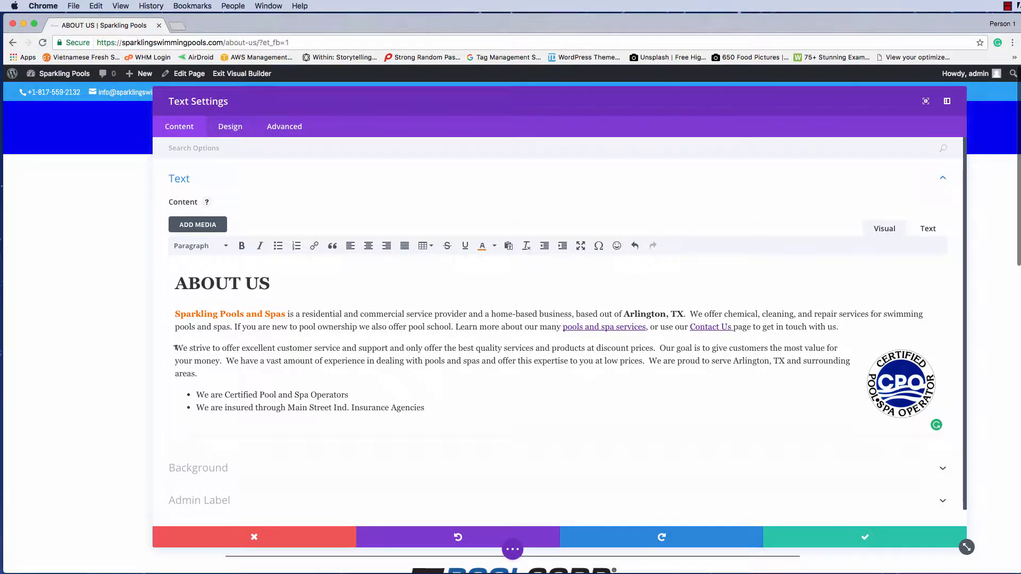
click(195, 227)
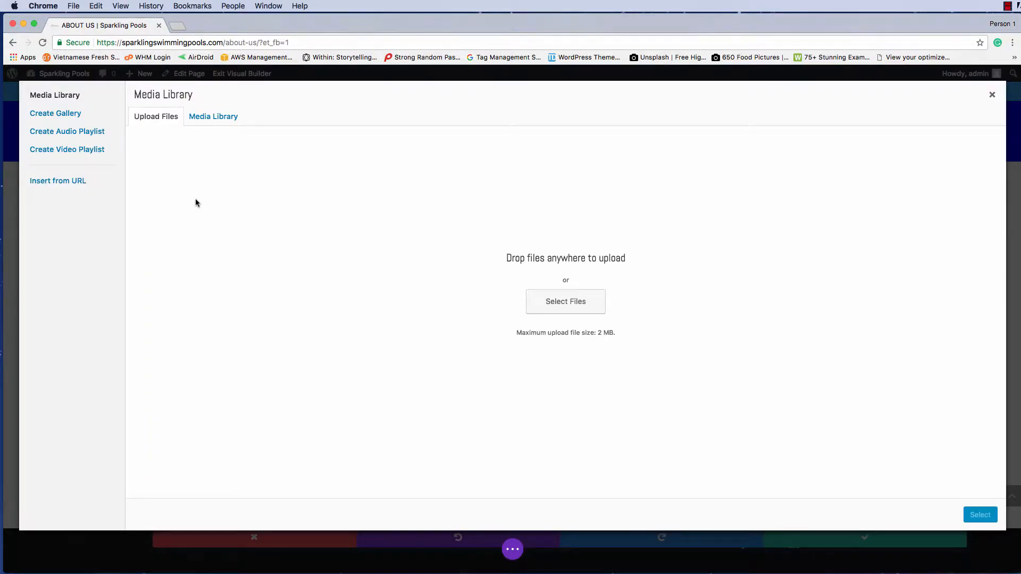
click(572, 306)
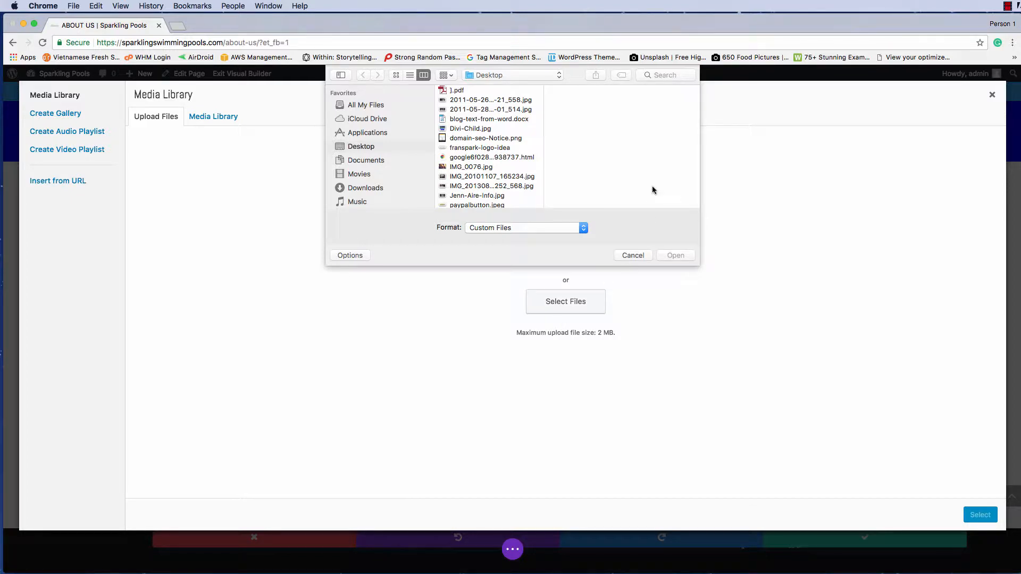
Step: Preview the photos on the Desktop, enlarge the file chooser and examine the pixel dimensions of IMG_20101107_165234.jpg
click(504, 167)
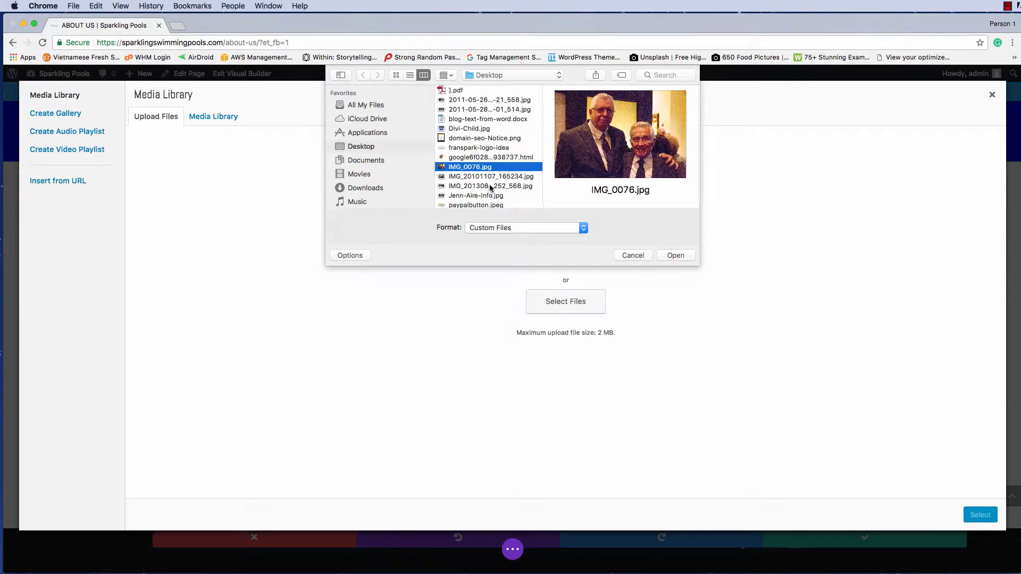
click(490, 187)
click(493, 177)
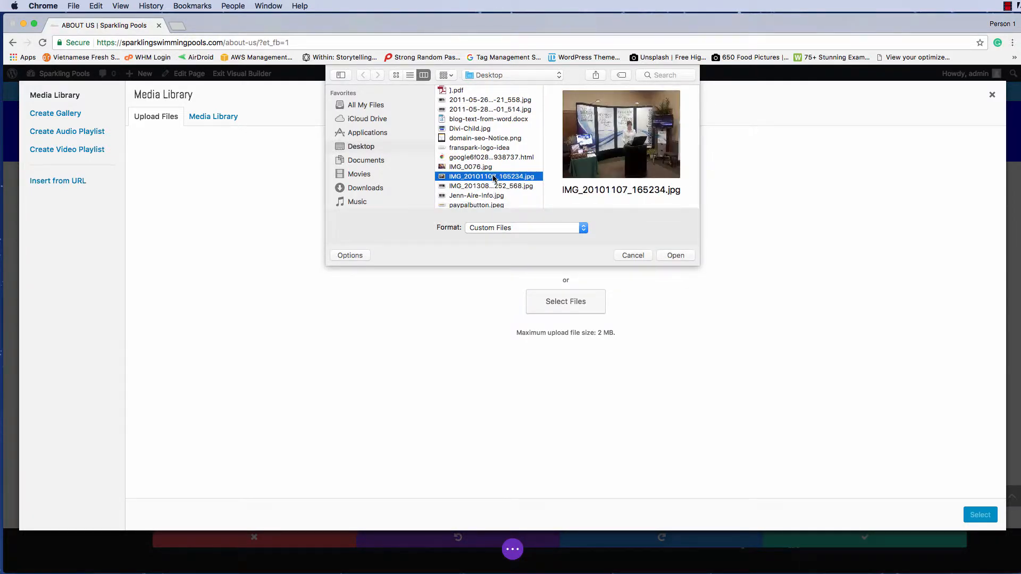
scroll(489, 197, down, 2)
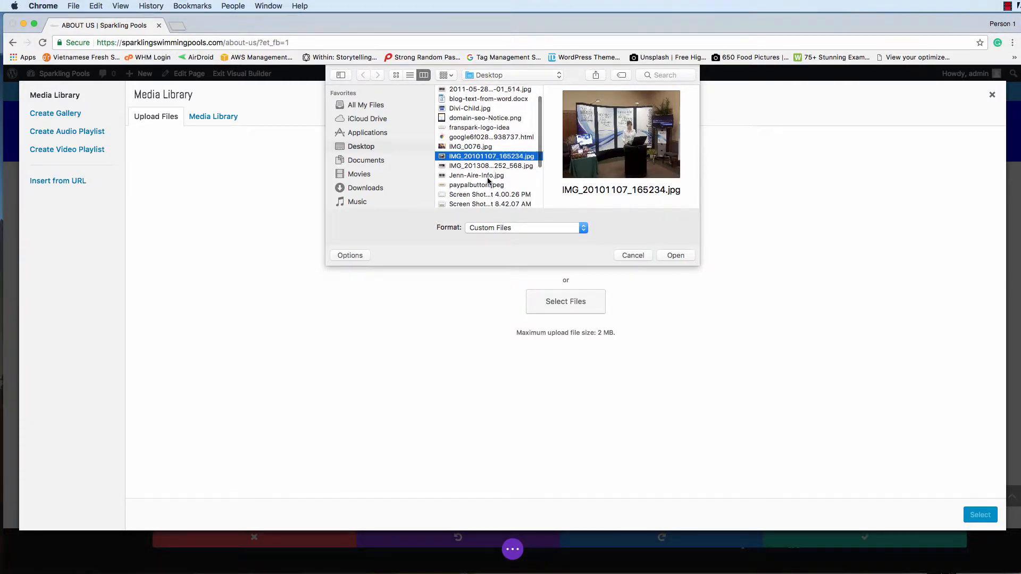
scroll(488, 183, up, 2)
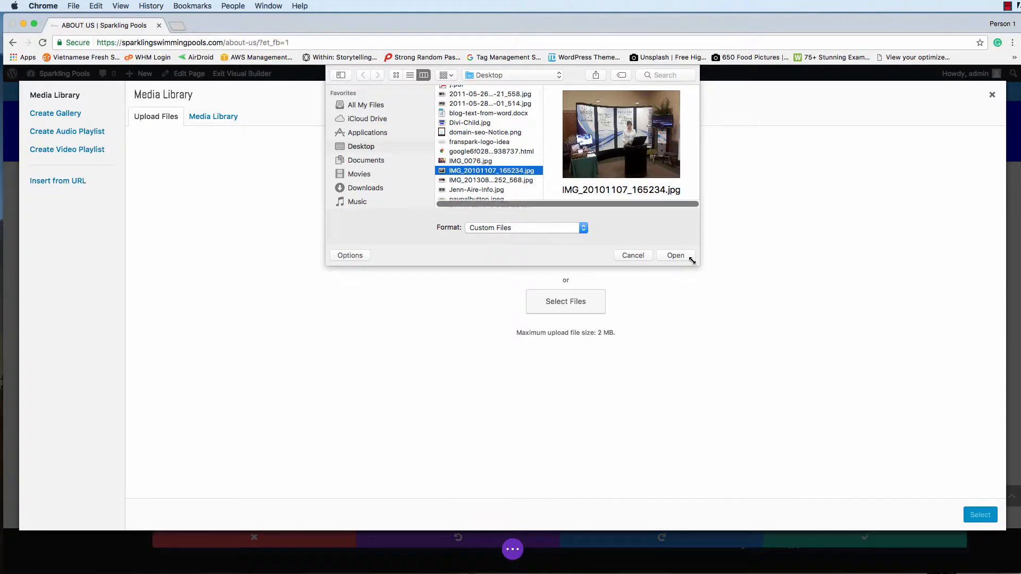
drag(695, 263, 730, 343)
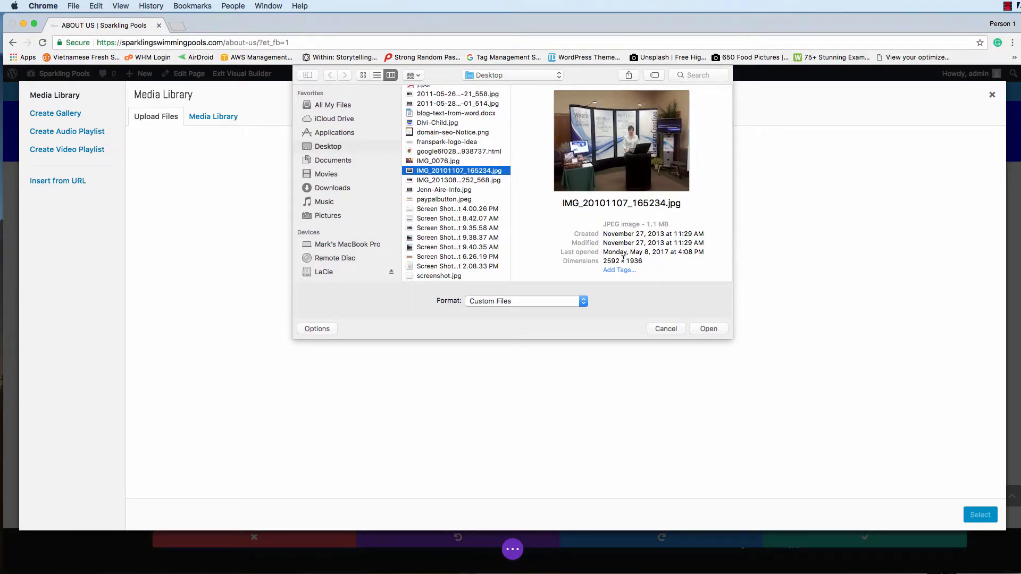
drag(603, 260, 644, 256)
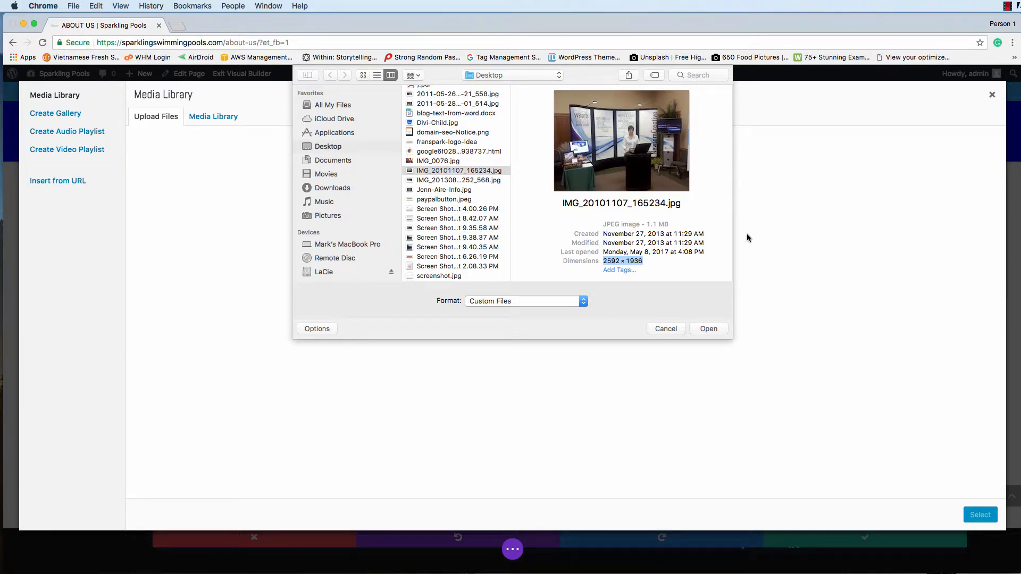
Step: Upload Divi-Child.jpg from the Desktop to the media library and give it the alt text "DFW Pool Services"
click(459, 124)
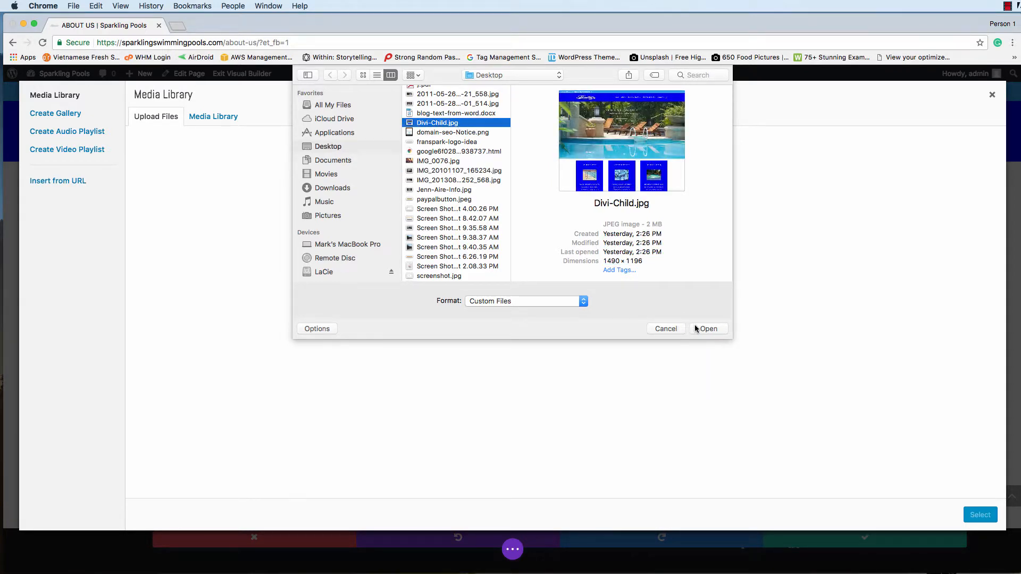
click(708, 328)
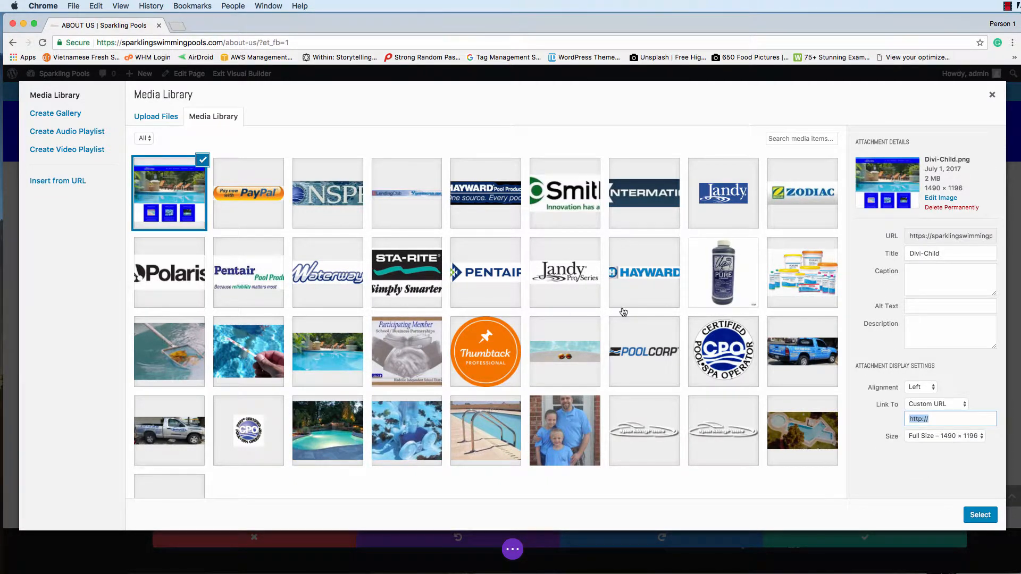
click(934, 307)
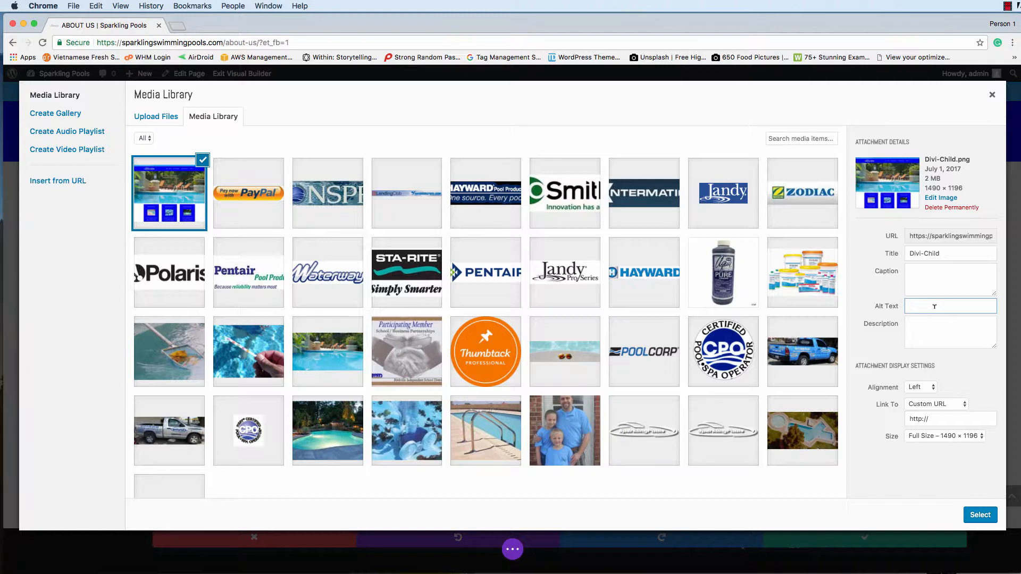
text(DFW Pool Serviesces)
Step: Insert the uploaded image left-aligned, with no link and at Medium – 300 × 241 size, and accept the text module's settings
click(915, 388)
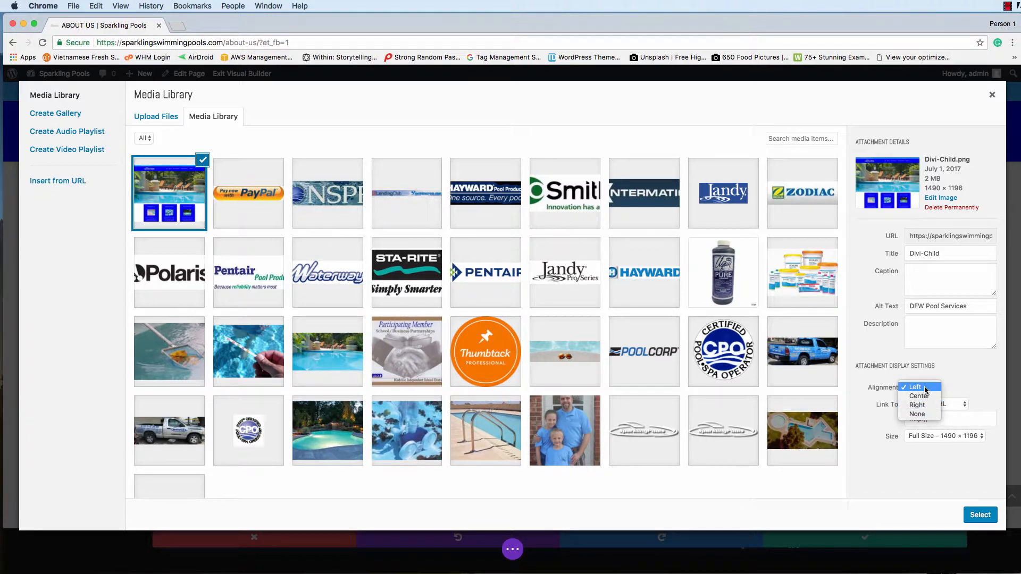
click(924, 388)
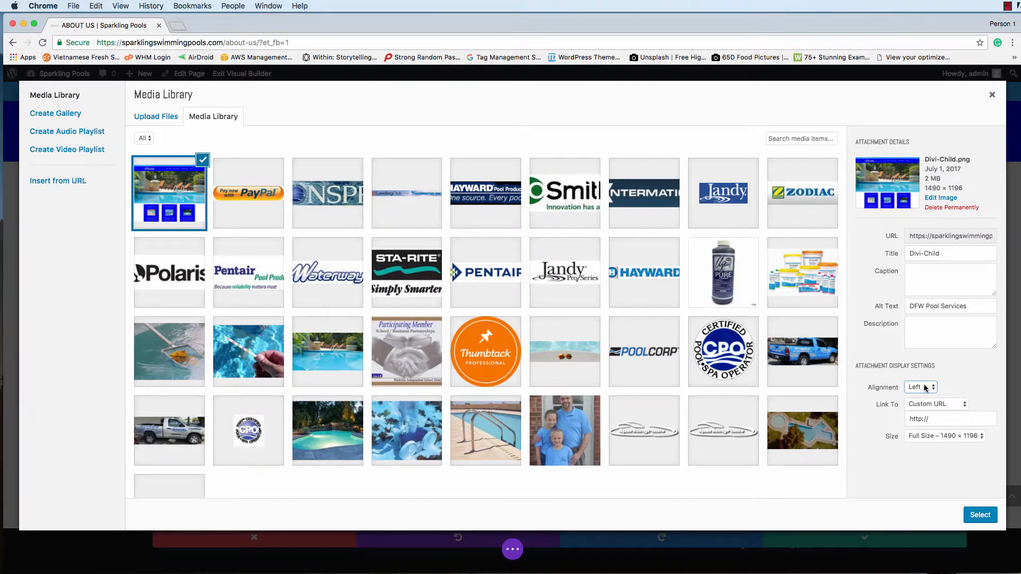
click(942, 403)
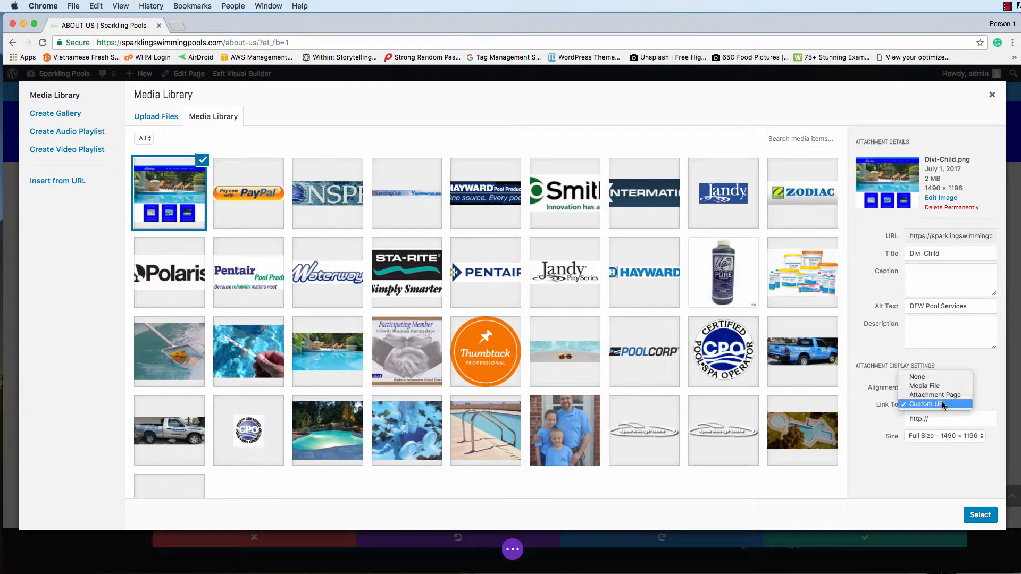
click(944, 378)
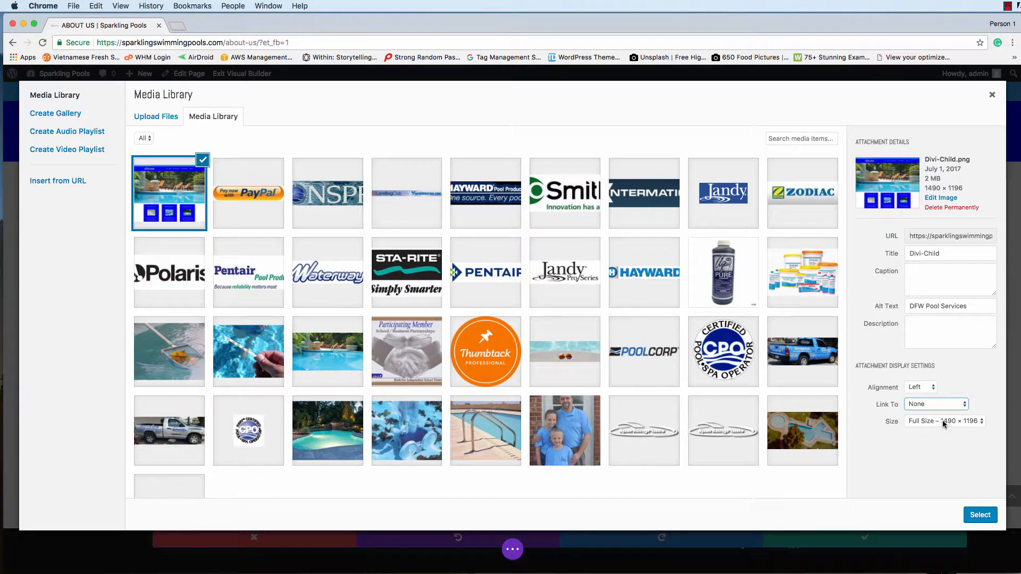
click(959, 420)
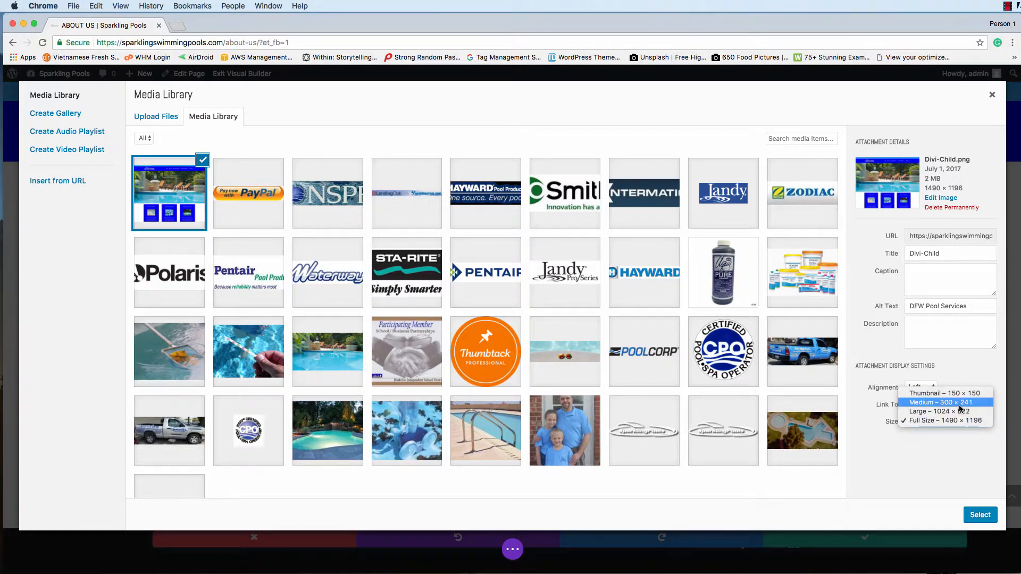
click(960, 404)
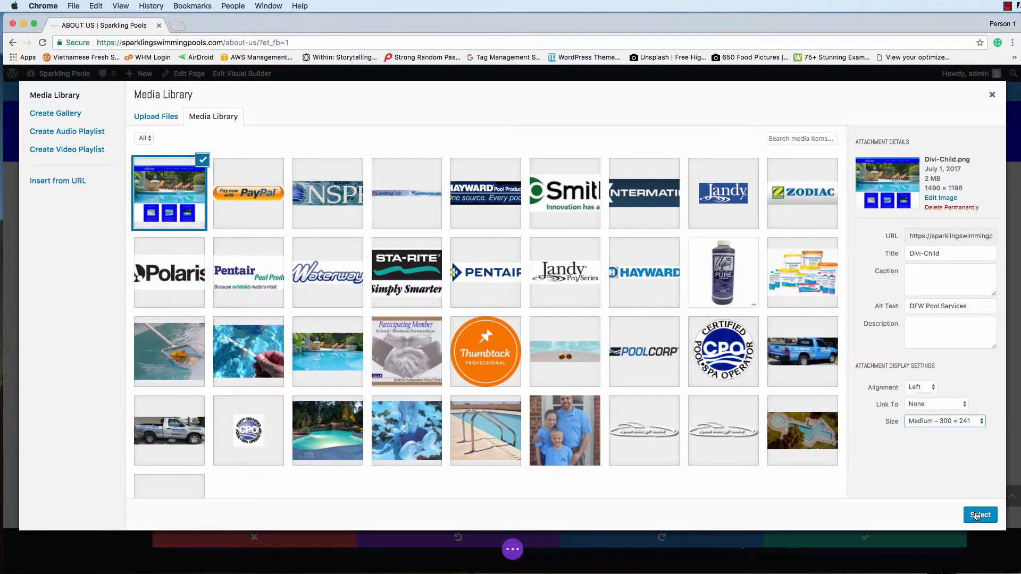
click(979, 515)
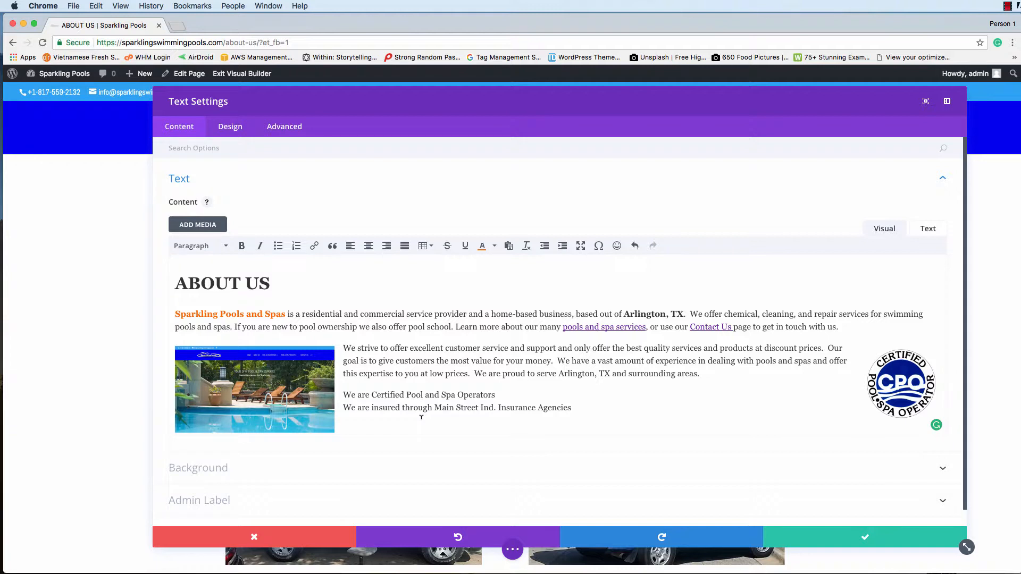
scroll(421, 417, down, 1)
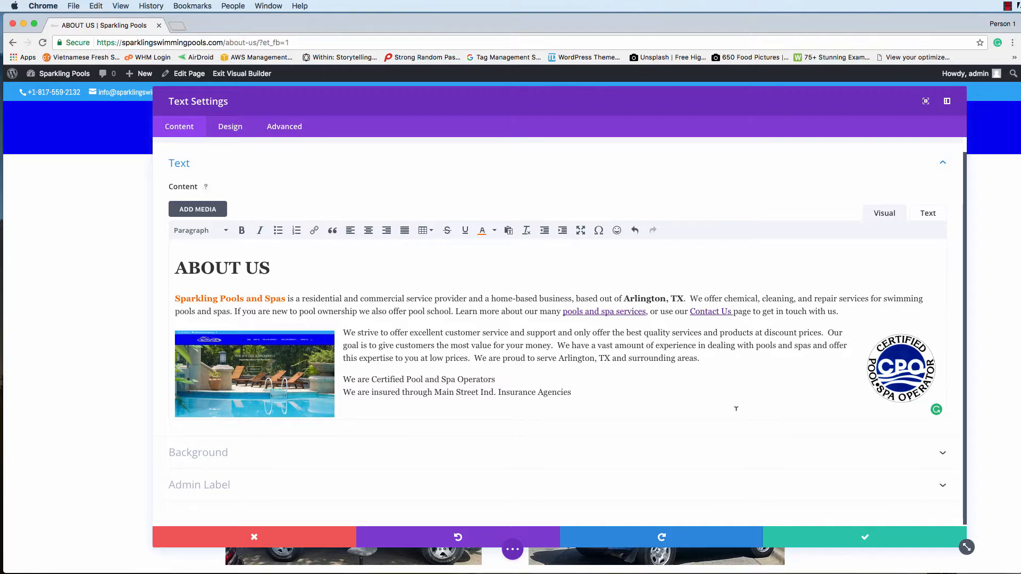
click(865, 540)
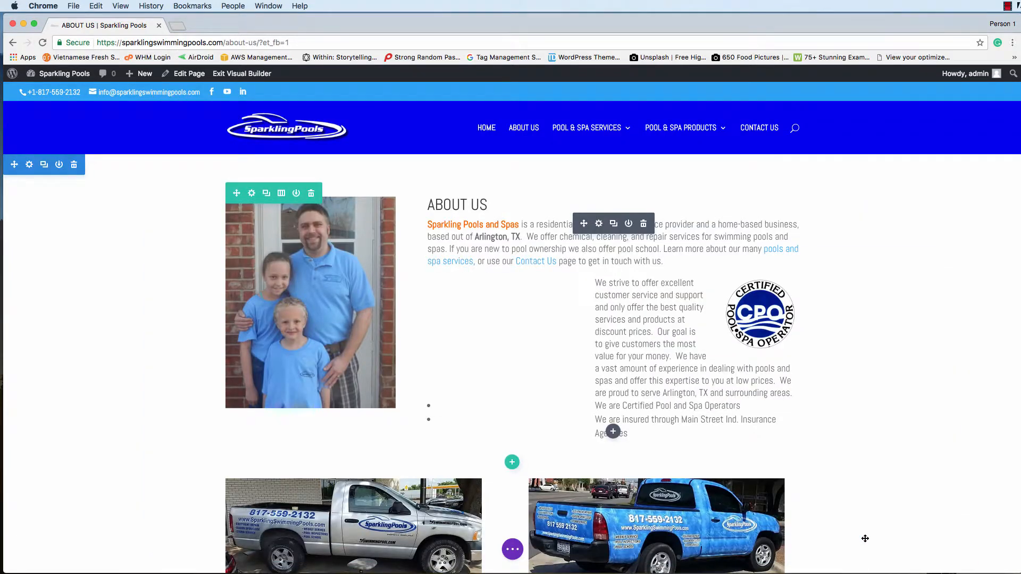
Step: Look over the edited page, exit the Visual Builder to the site's dashboard and discard the unsaved changes
scroll(865, 539, down, 10)
scroll(865, 539, down, 5)
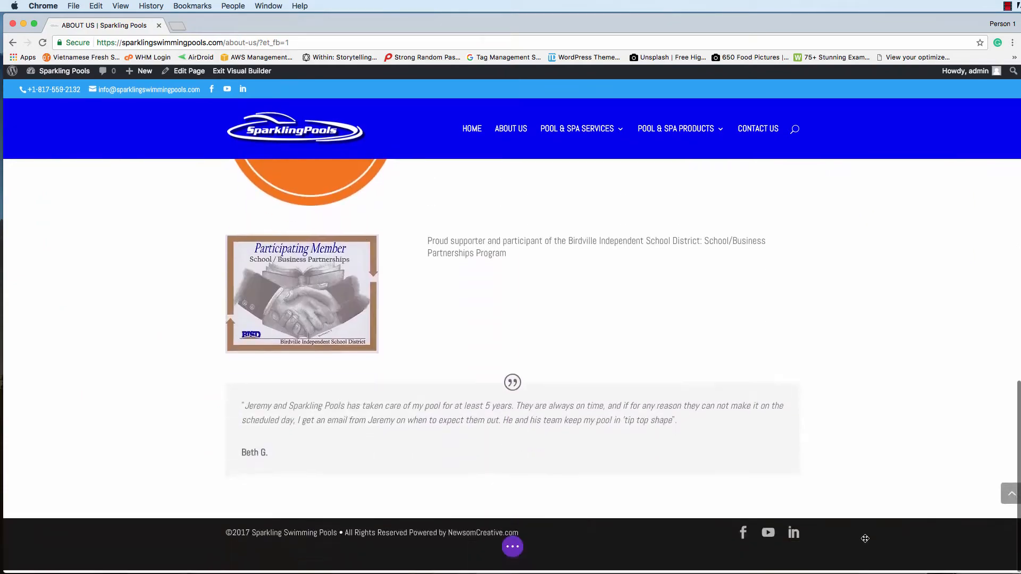
scroll(866, 538, up, 15)
scroll(865, 539, down, 10)
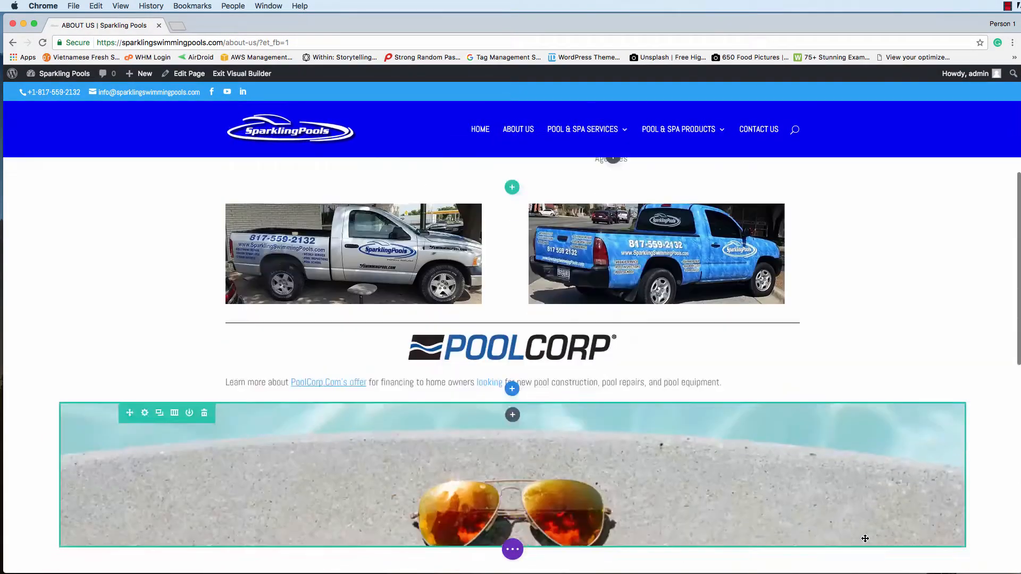
click(514, 550)
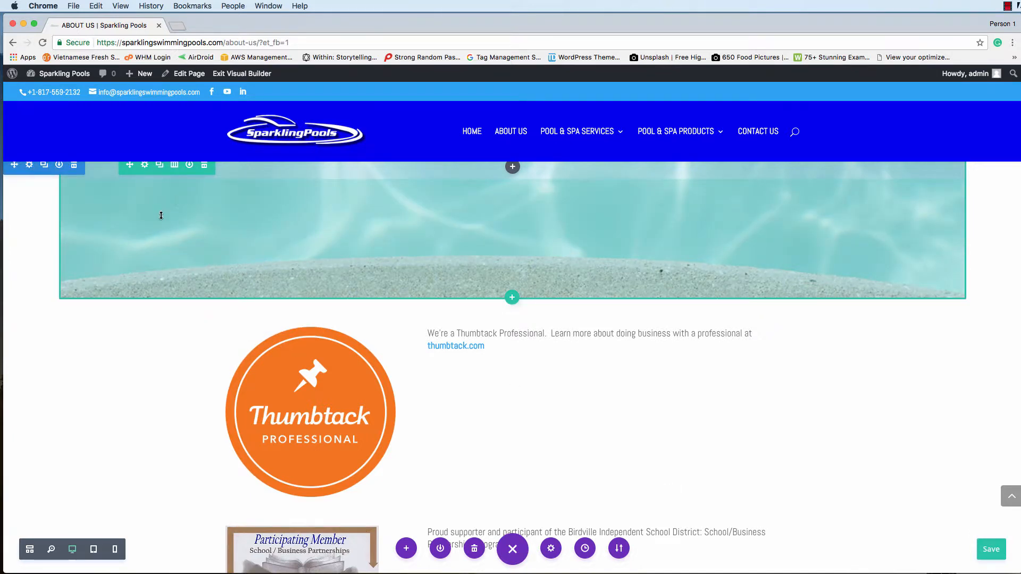
mouse_move(76, 75)
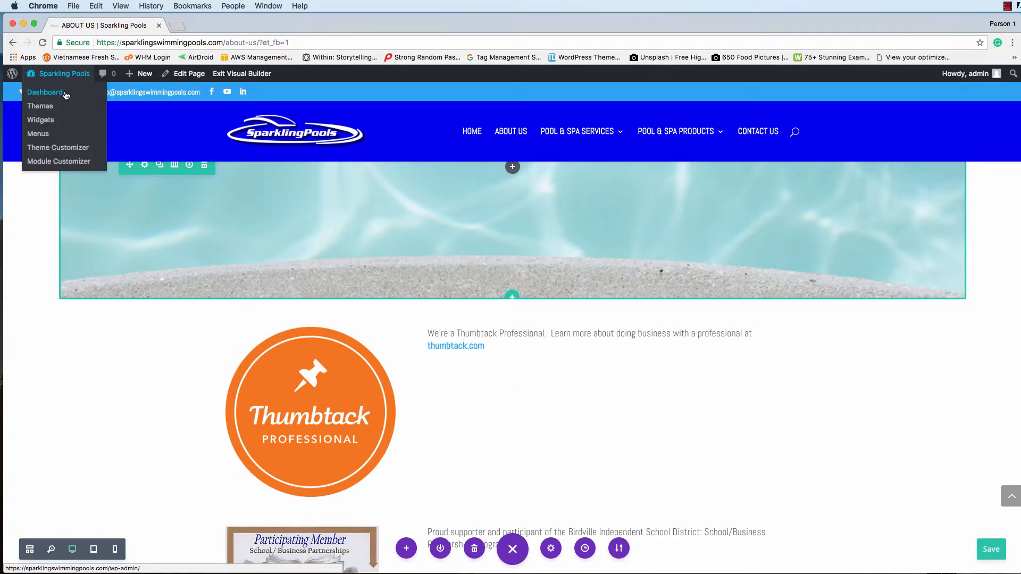
click(65, 94)
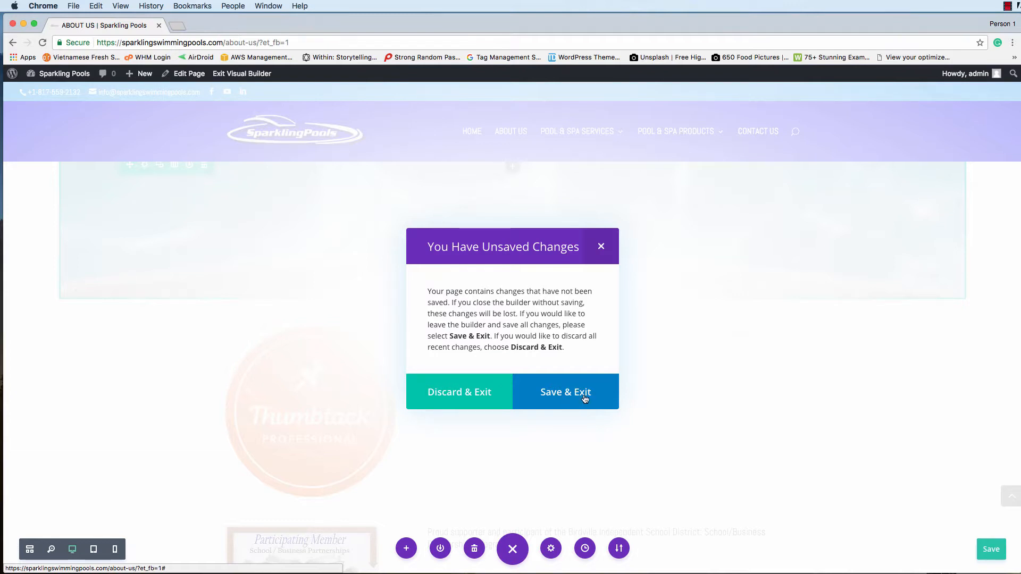
click(456, 394)
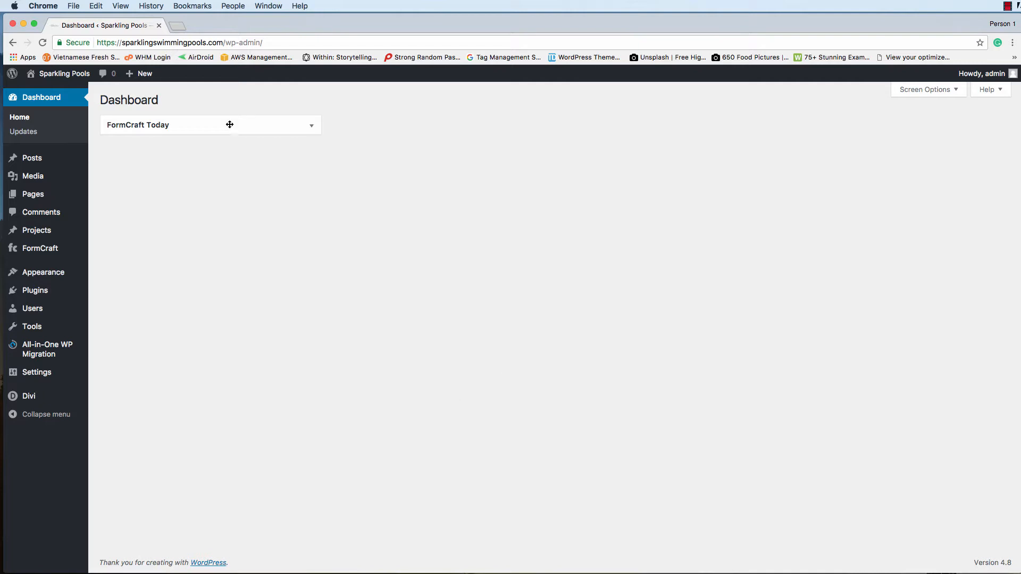
Step: Visit the live site and examine the home page from header to footer, including the services and products submenus
mouse_move(64, 74)
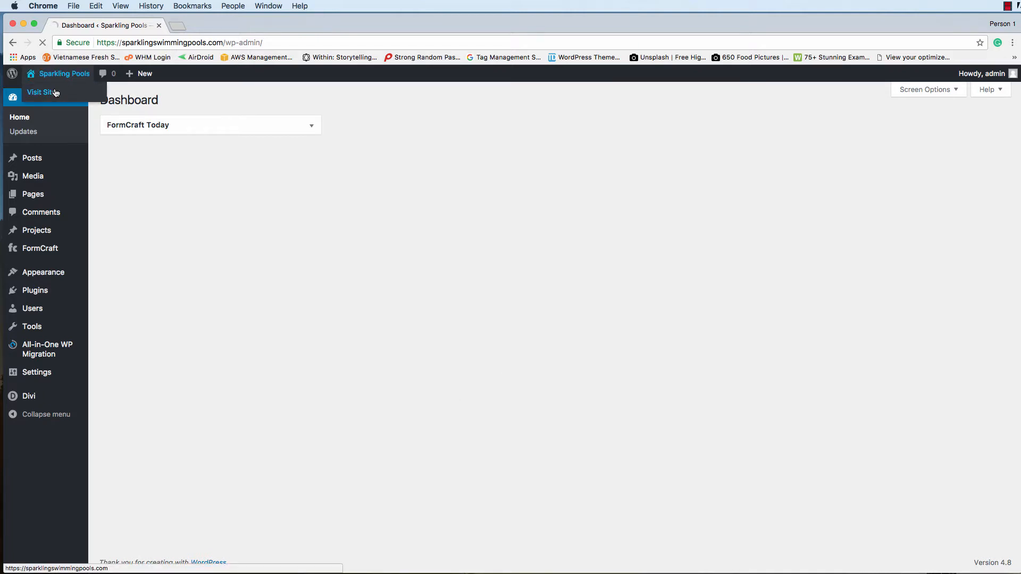
click(56, 92)
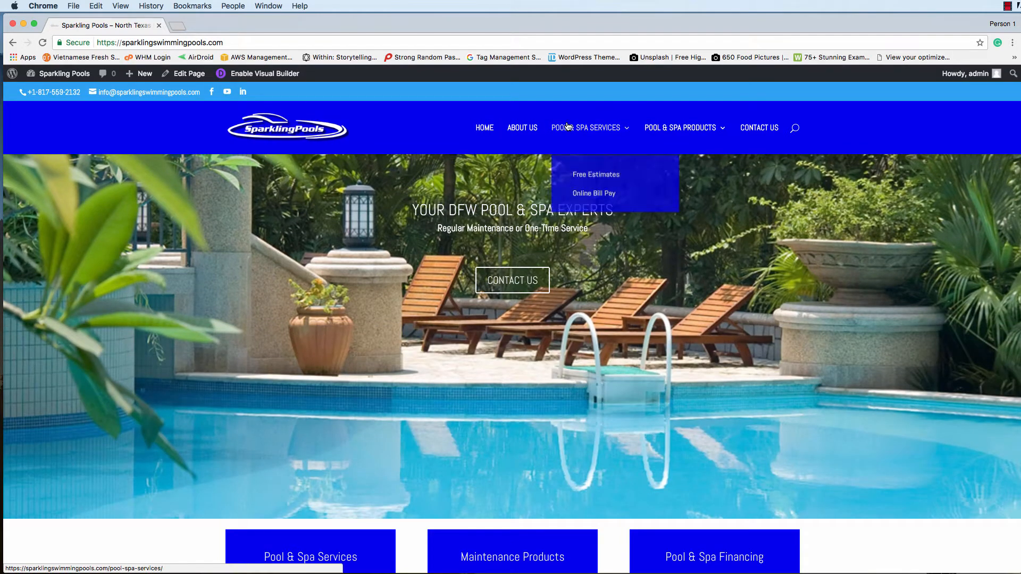
mouse_move(689, 128)
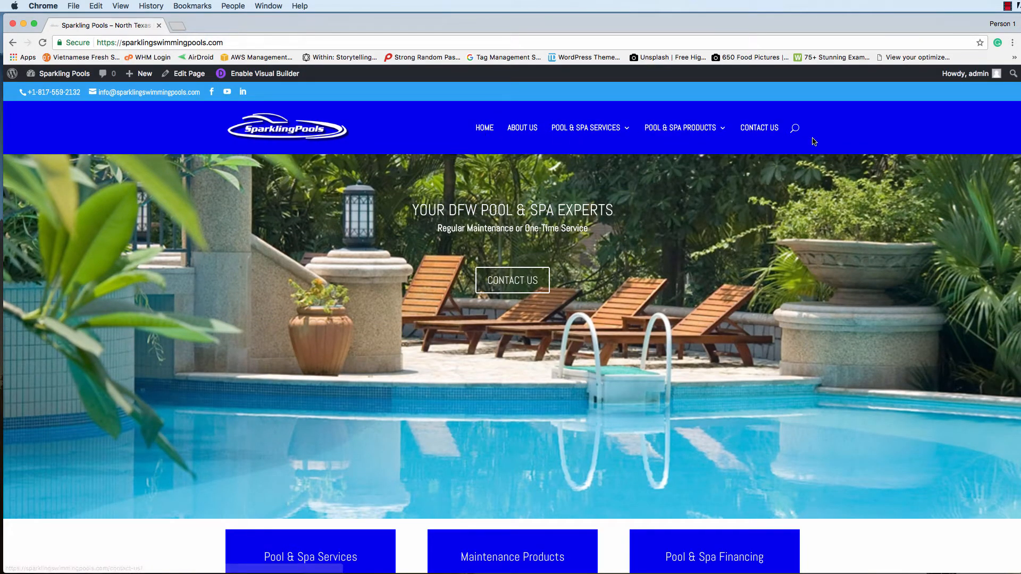
scroll(719, 221, down, 10)
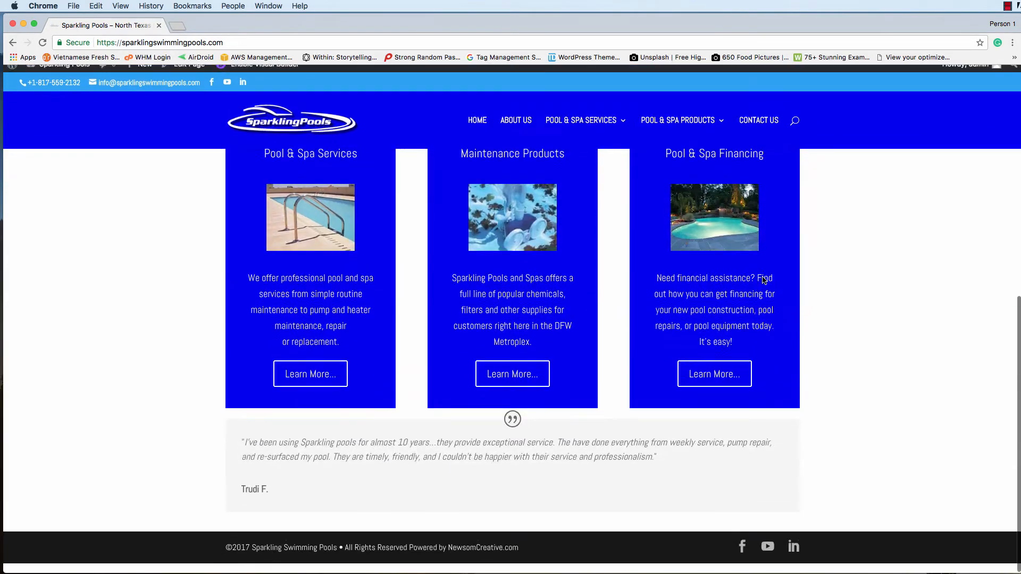
scroll(568, 516, up, 10)
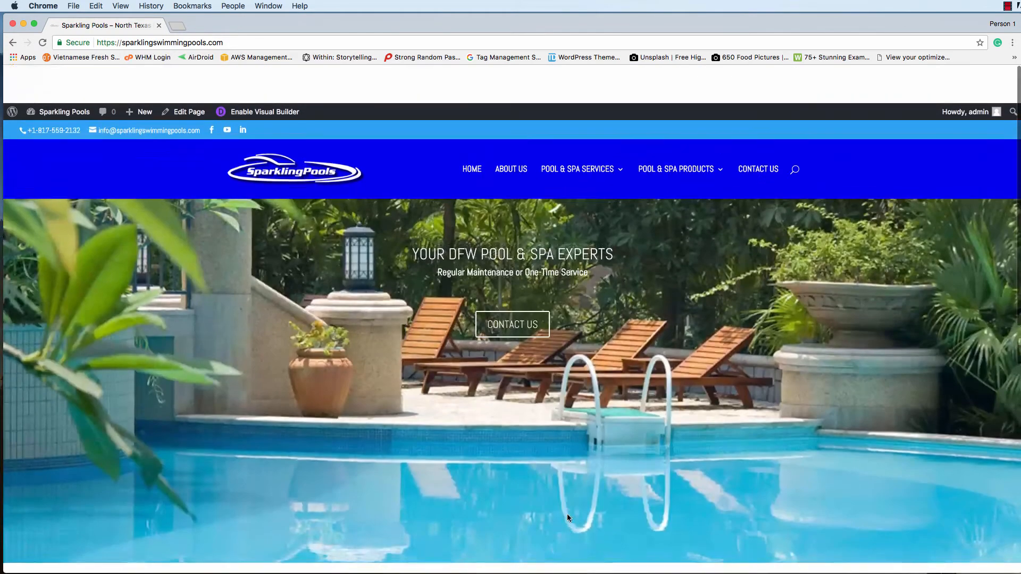
scroll(567, 516, down, 10)
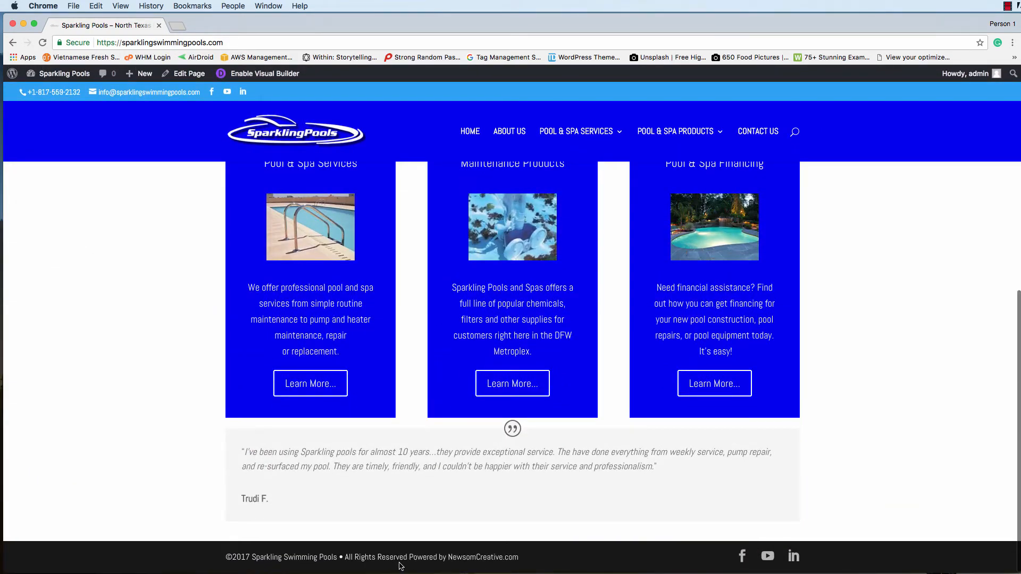
scroll(746, 451, up, 10)
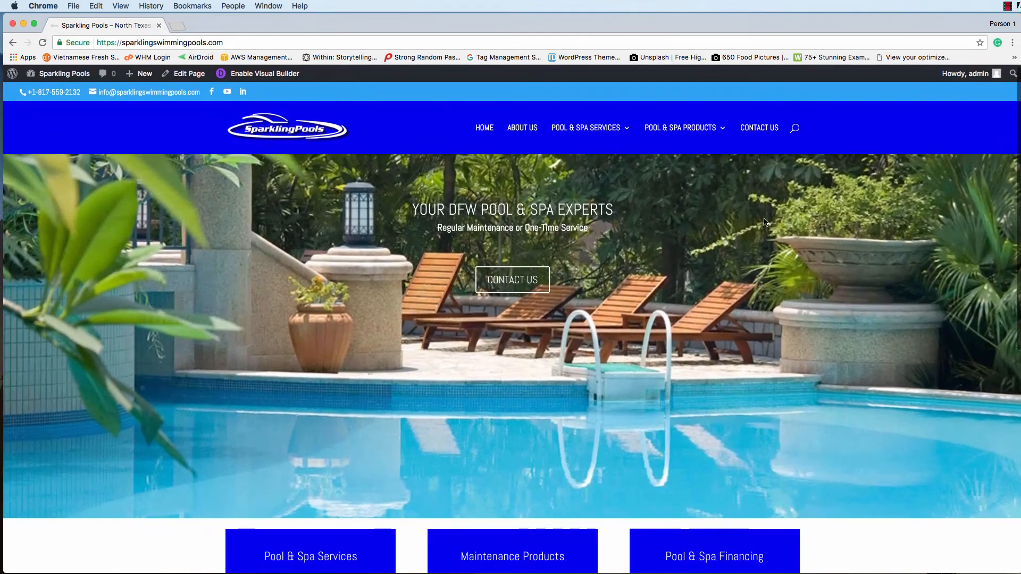
mouse_move(611, 128)
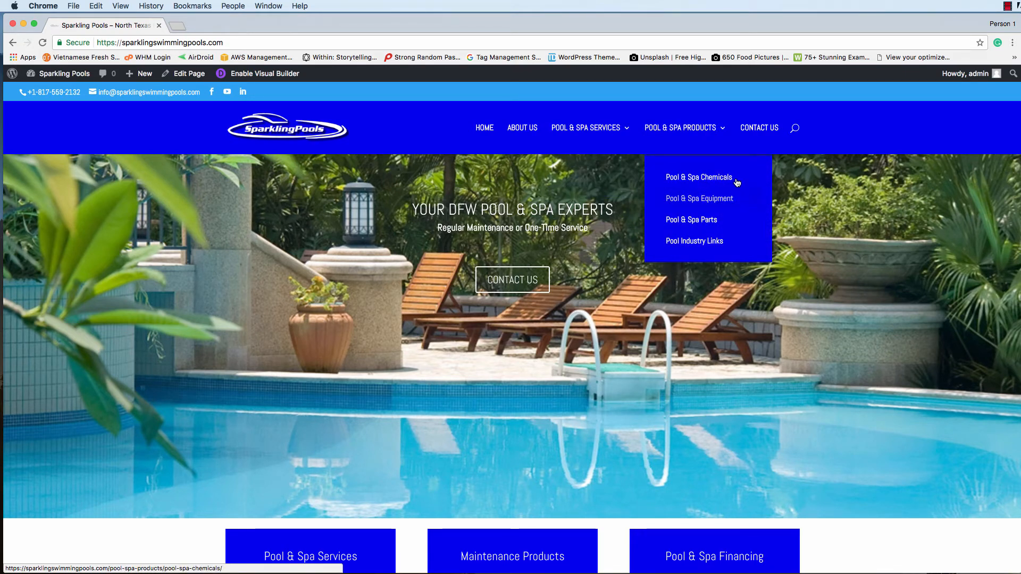
mouse_move(718, 164)
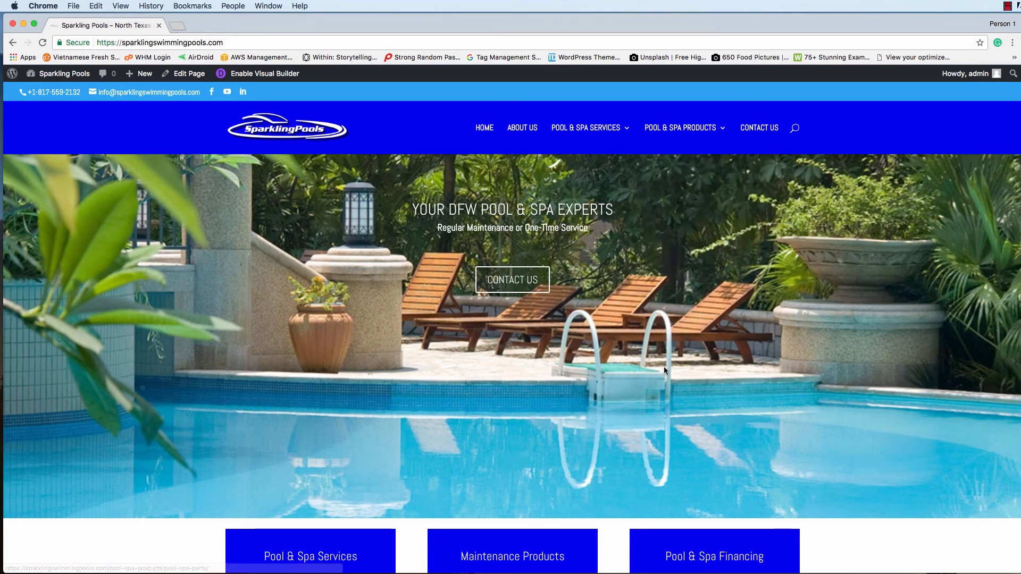
Step: Log out of the site's admin account
mouse_move(961, 76)
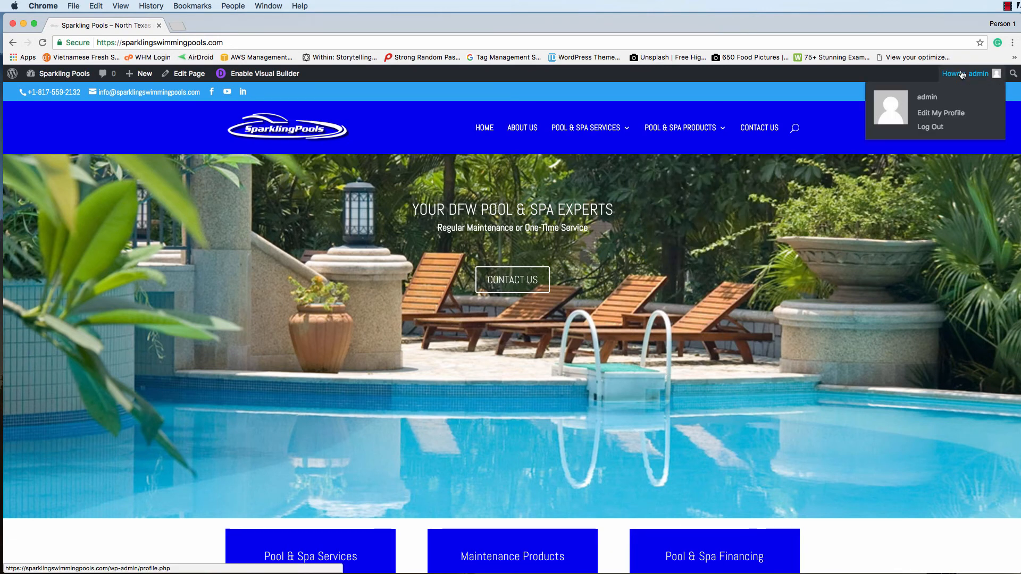
click(931, 130)
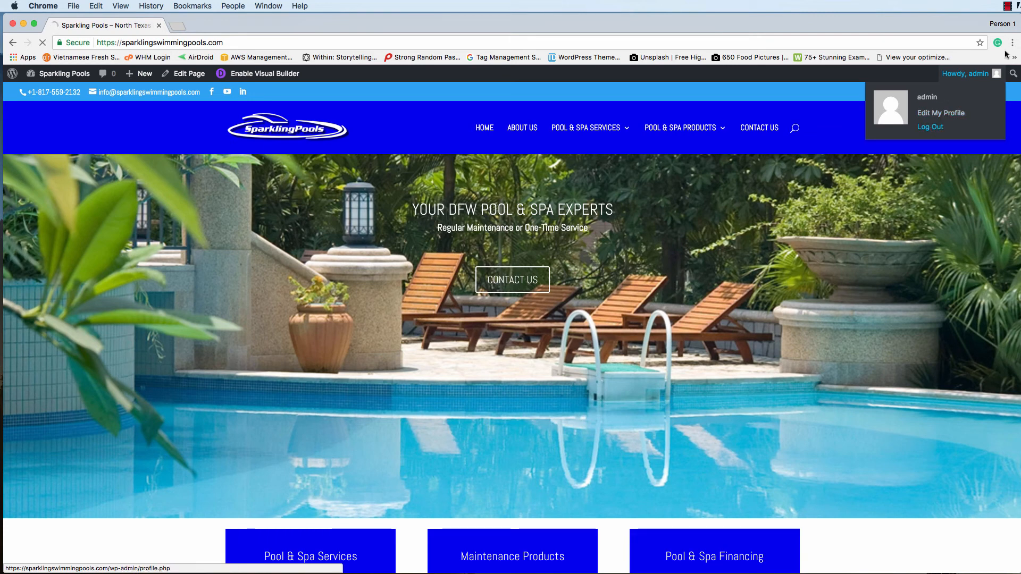